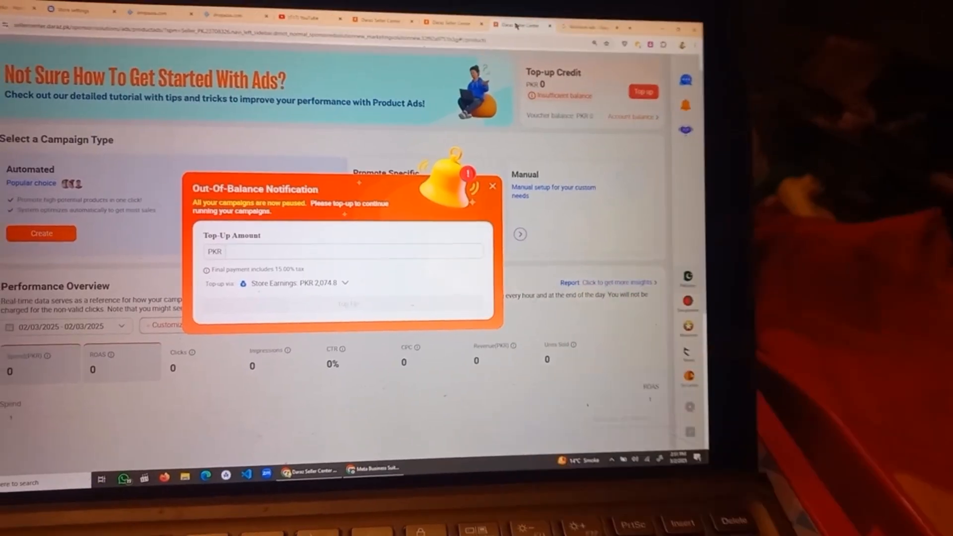
click(368, 460)
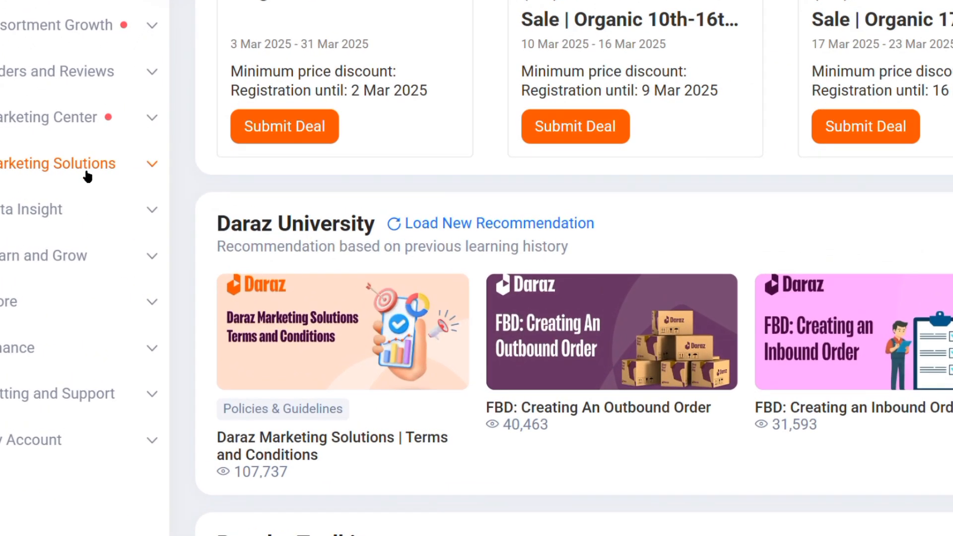
Step: Open the Marketing Solutions overview and go to its Product Ads page, dismissing the out-of-balance notifications
double_click(87, 173)
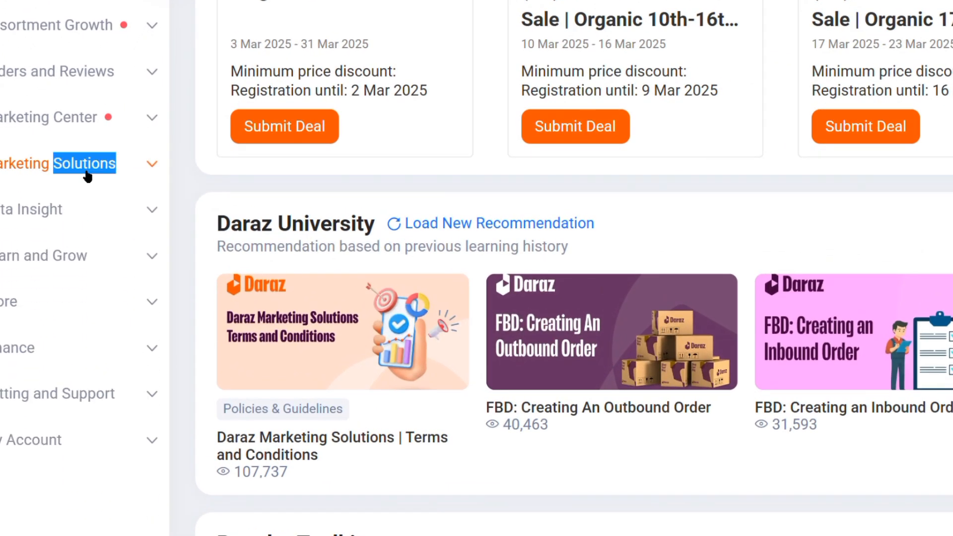
click(155, 169)
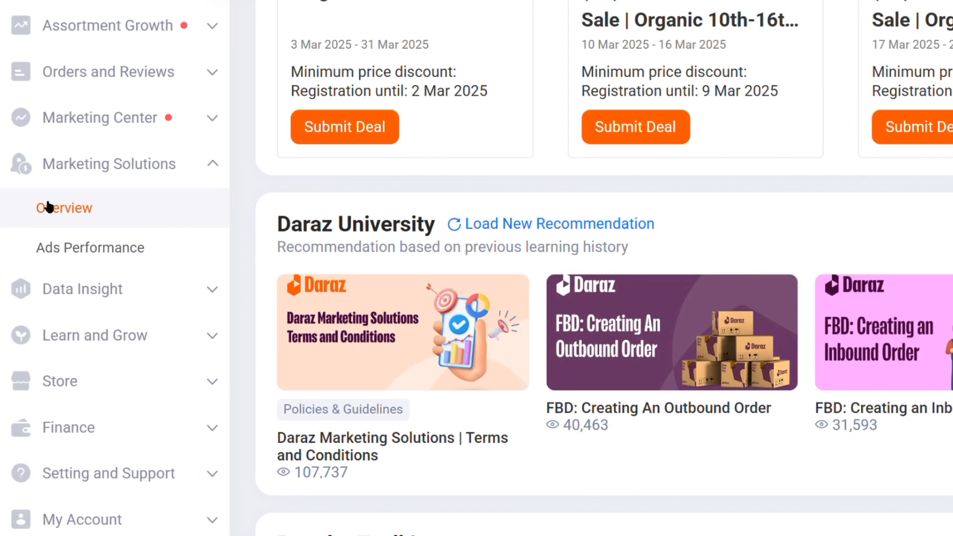
click(44, 206)
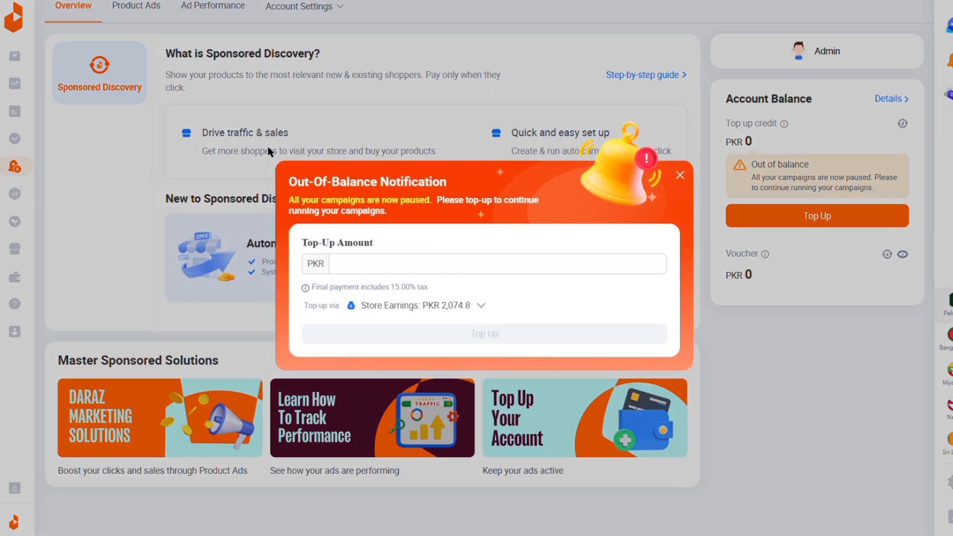
click(680, 175)
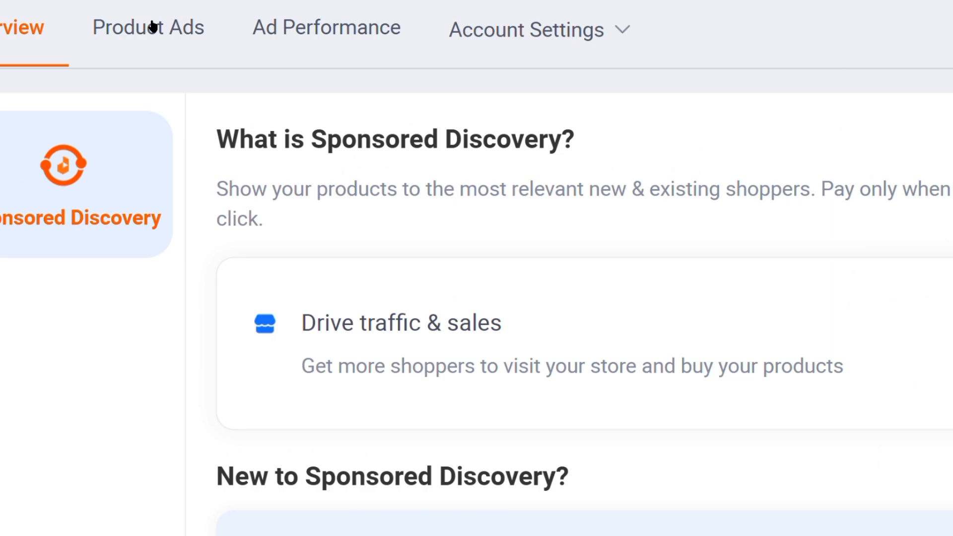
click(152, 27)
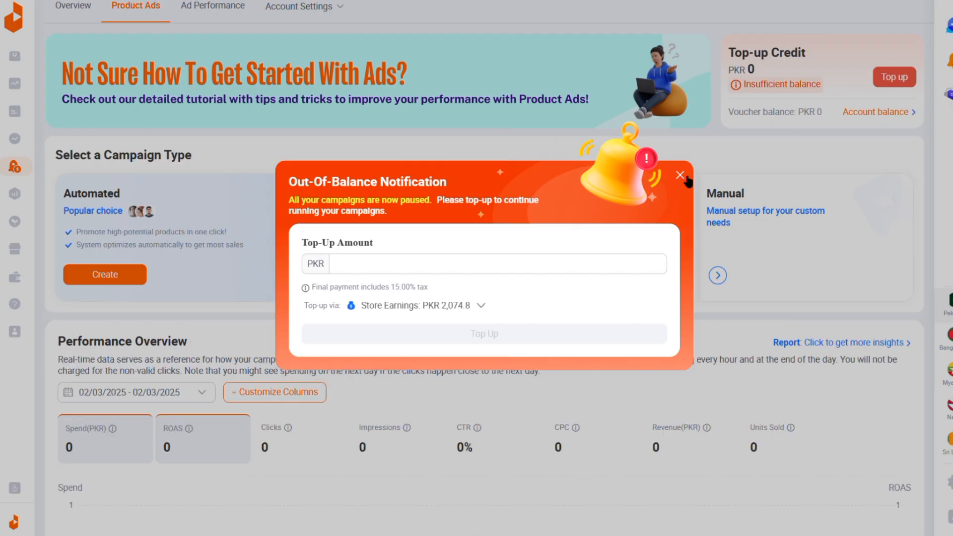
click(684, 176)
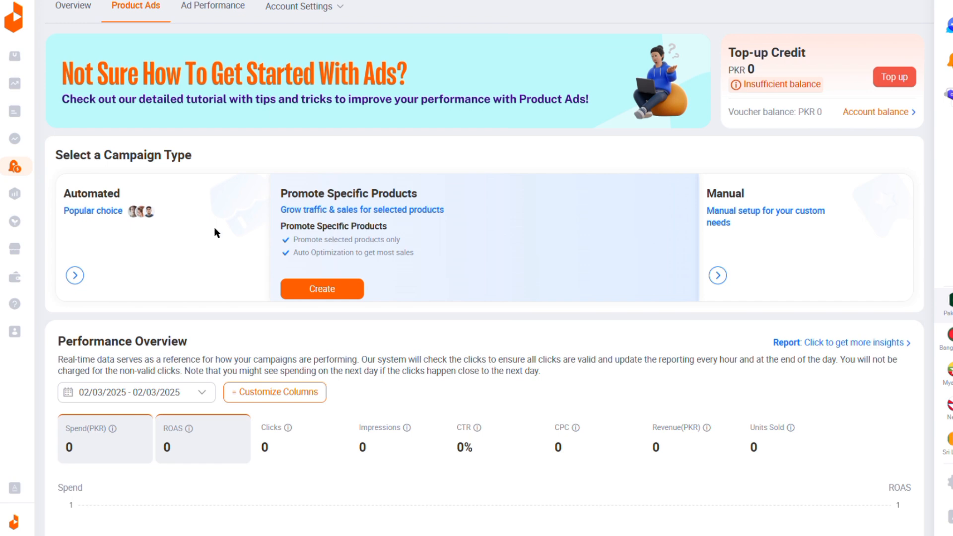
Step: Compare the campaign types, view the Automated campaign's daily budget plan page, and return to Product Ads
mouse_move(215, 229)
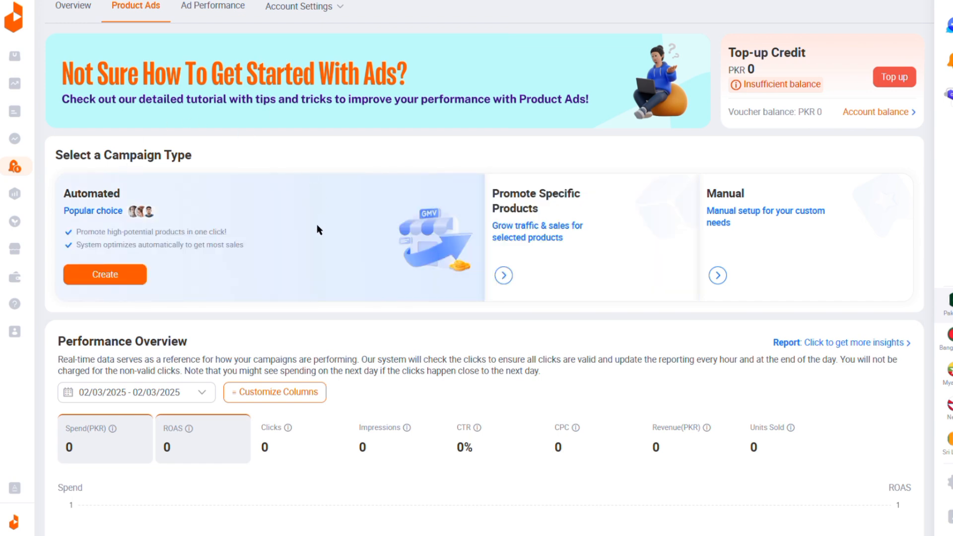
mouse_move(578, 244)
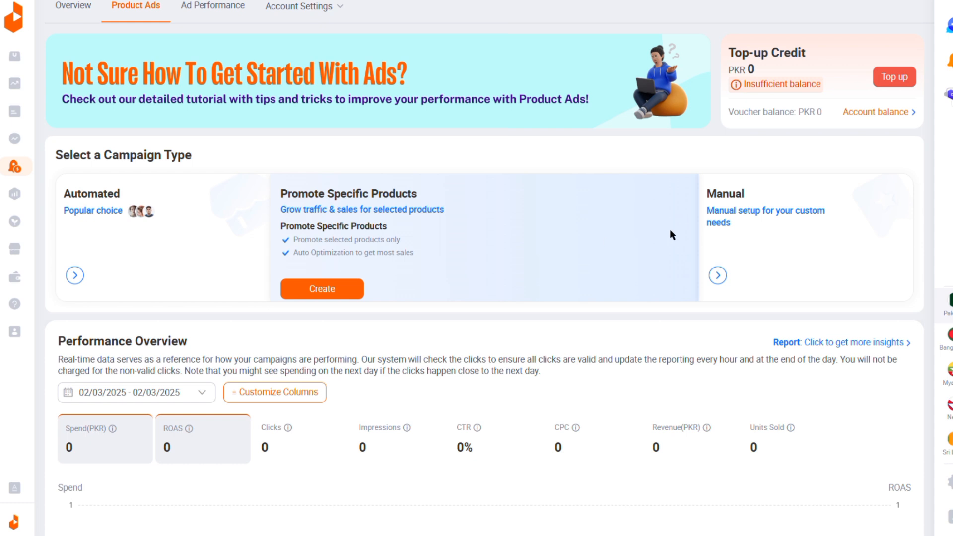
mouse_move(777, 239)
mouse_move(191, 276)
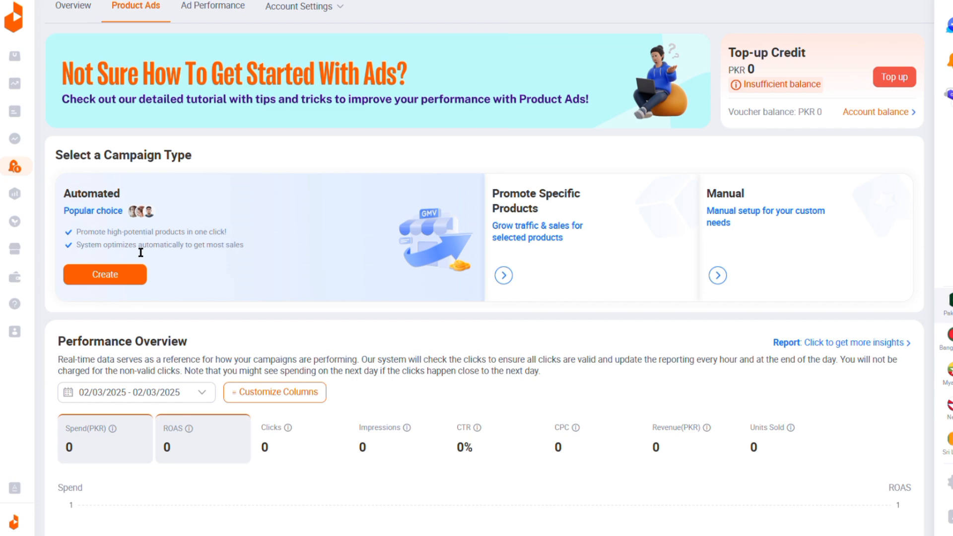
click(122, 272)
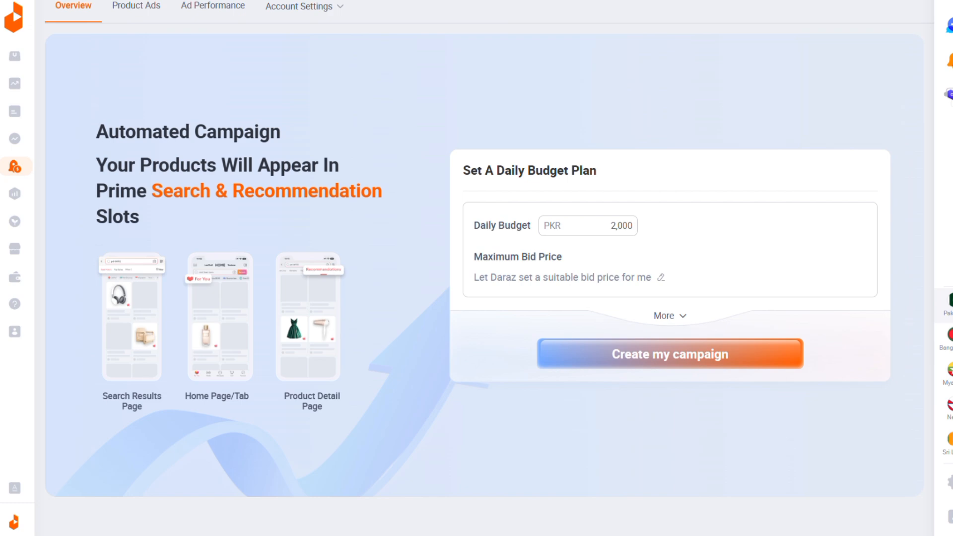
click(136, 5)
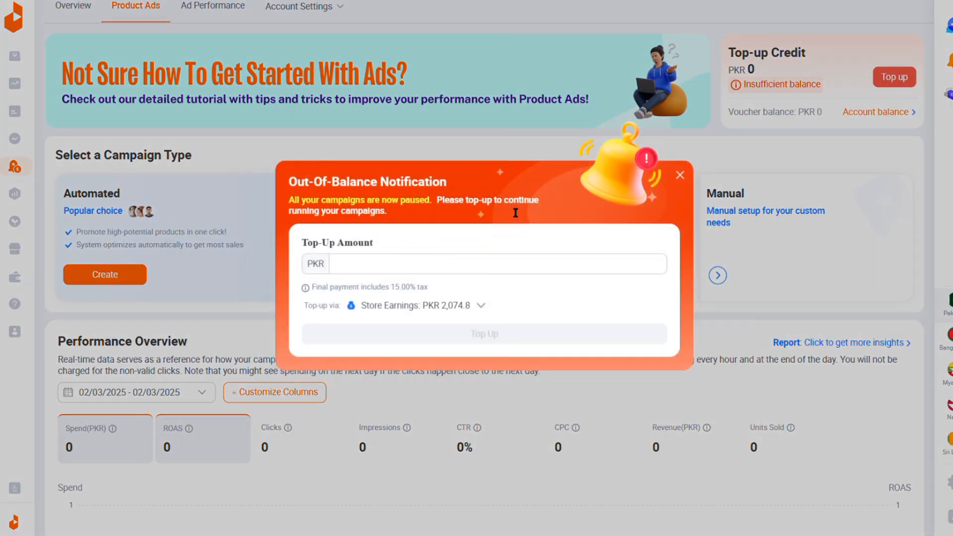
click(681, 174)
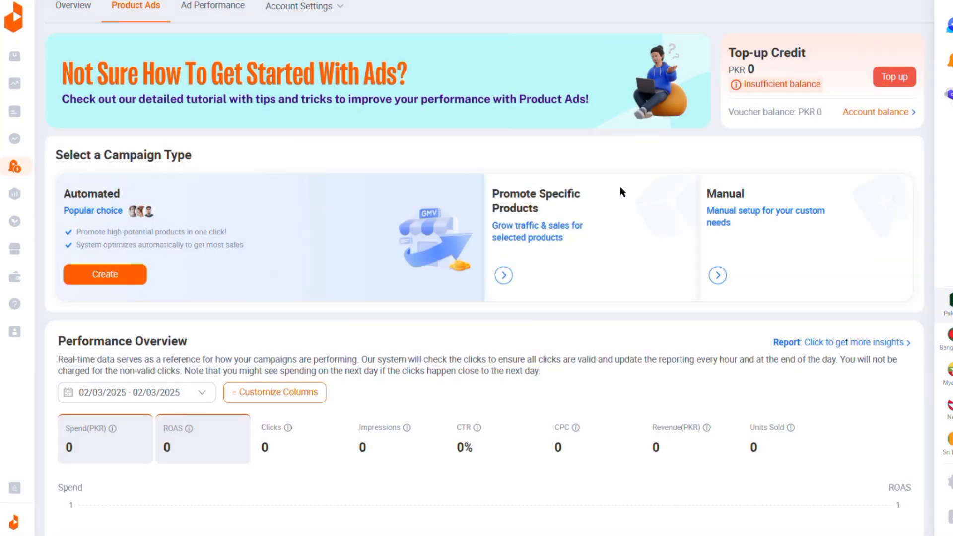
Step: View the Promote Specific Products campaign setup page and return to the campaign type selection
mouse_move(551, 227)
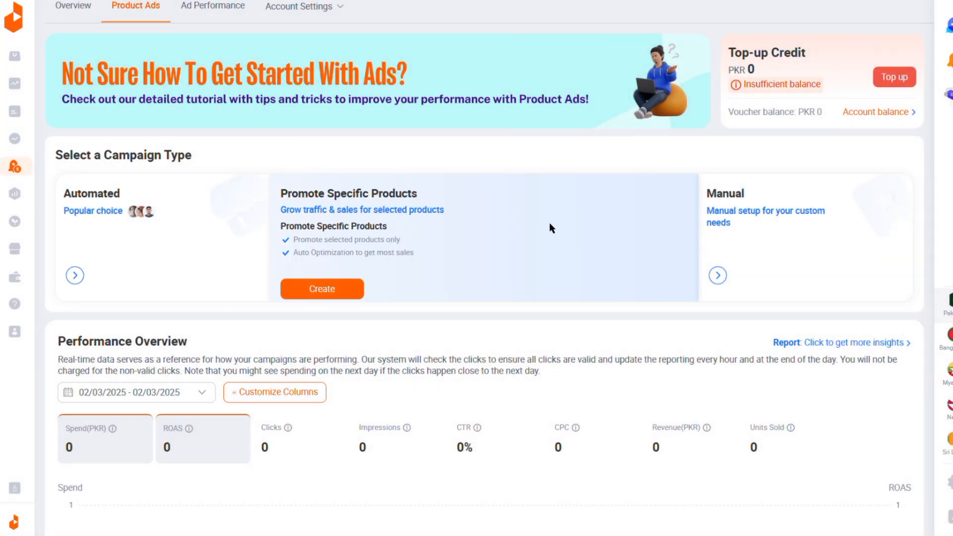
click(340, 287)
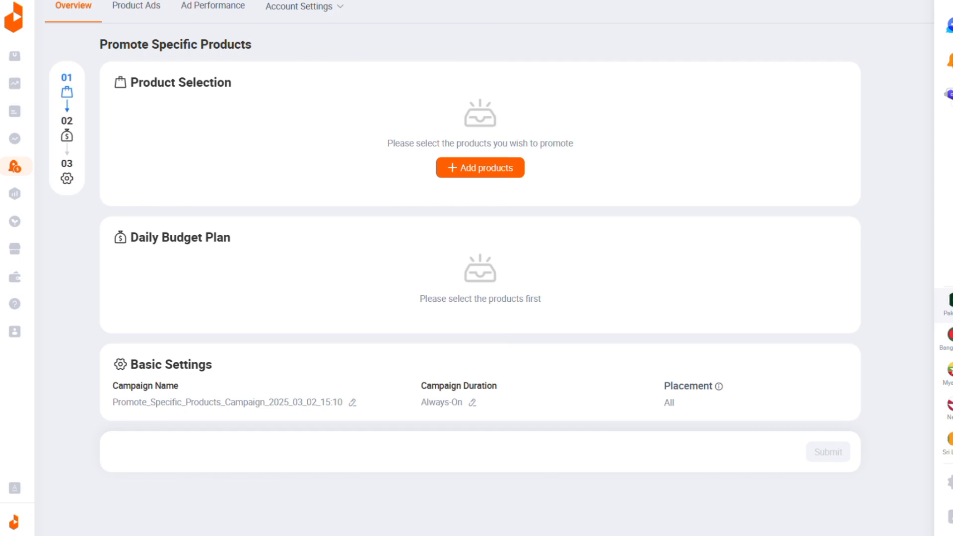
key(alt+Left)
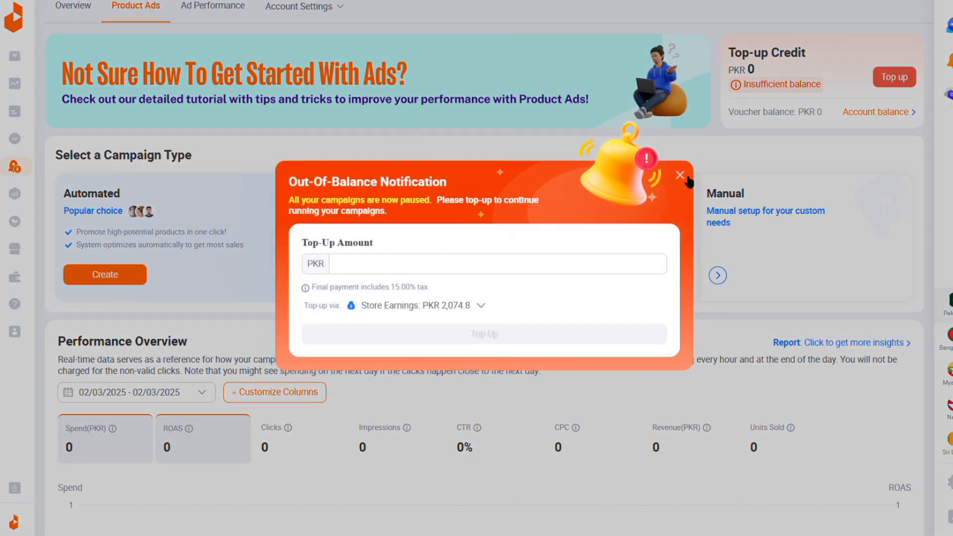
click(686, 178)
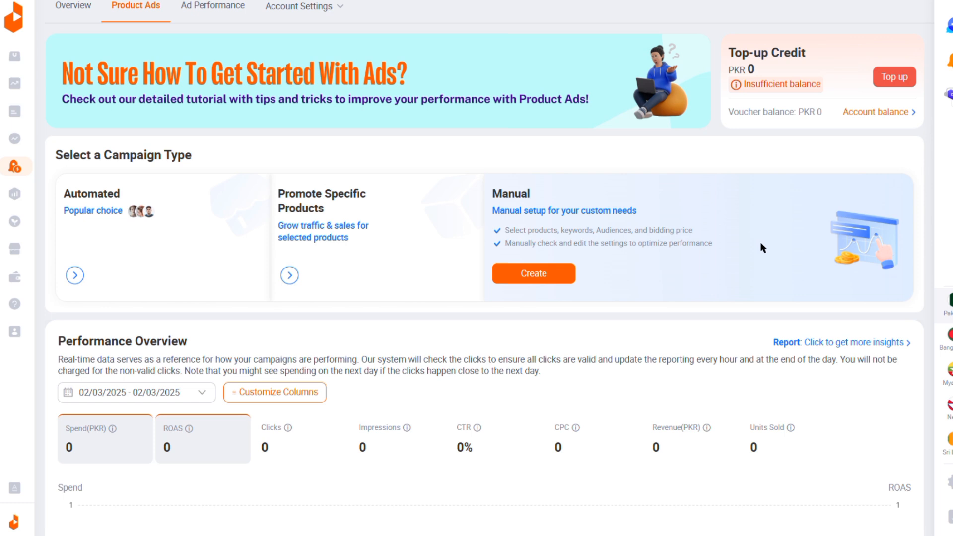
Step: Create a Manual campaign and open its list of eligible products, checking the meaning of the CVR column
click(550, 276)
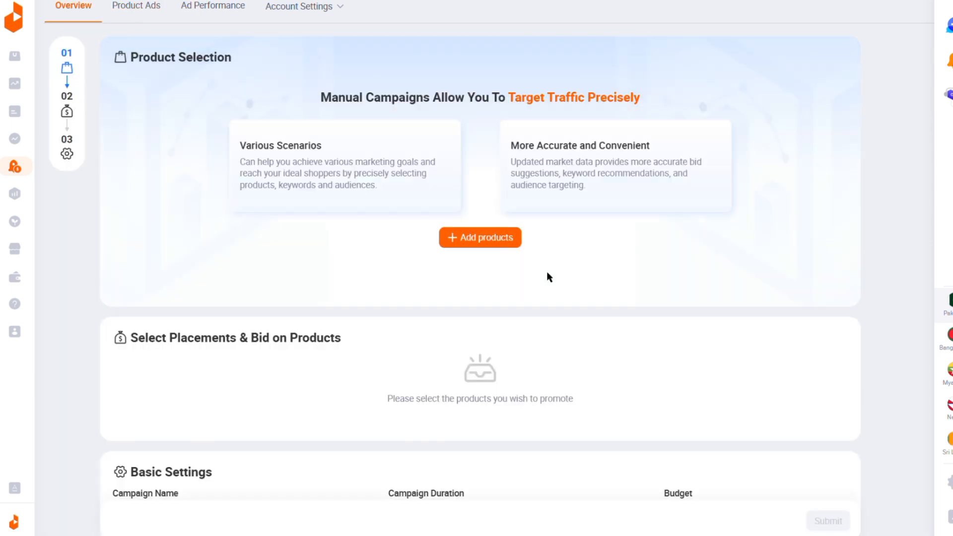
click(492, 243)
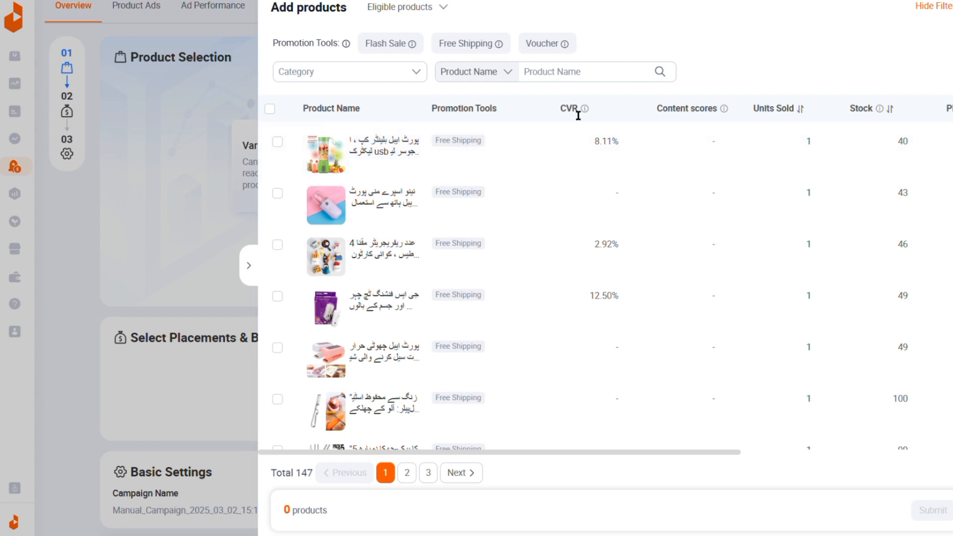
mouse_move(584, 114)
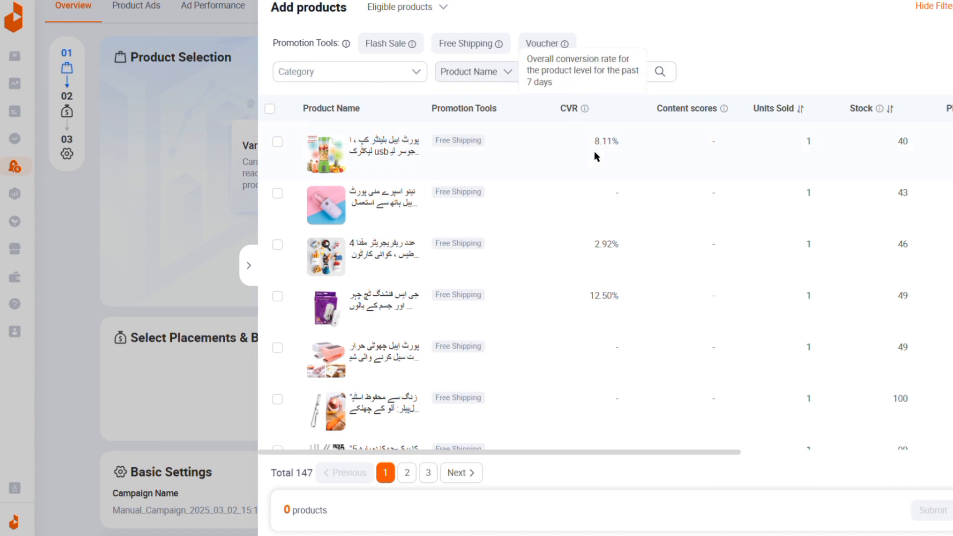
scroll(598, 307, down, 3)
scroll(598, 306, up, 2)
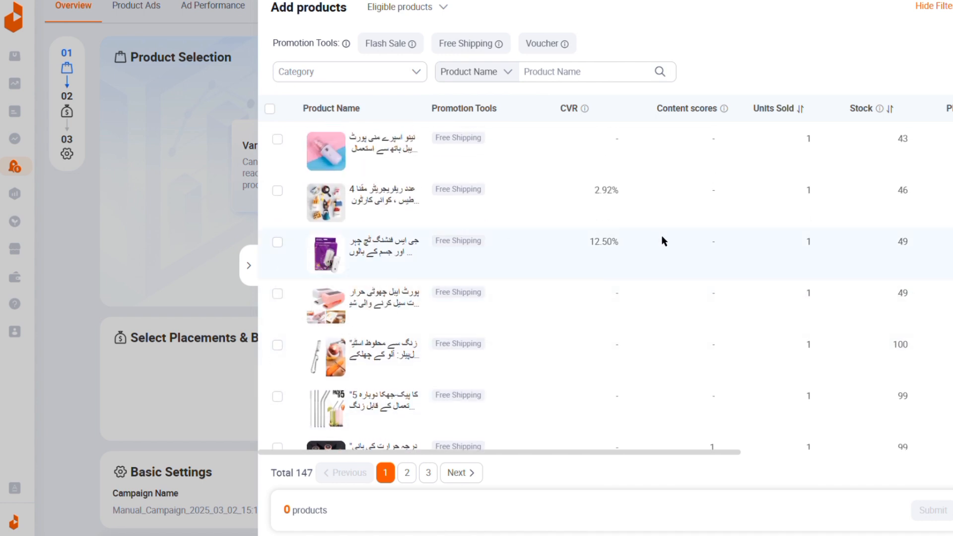
Step: Add the finishing touch hair remover and the portable USB blender cup to the manual campaign
scroll(663, 241, right, 4)
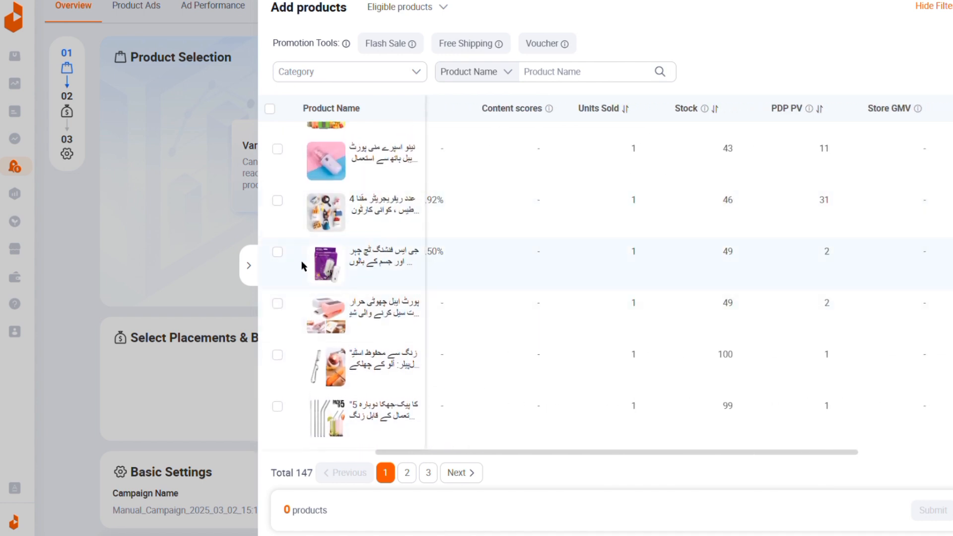
click(278, 253)
scroll(502, 196, left, 5)
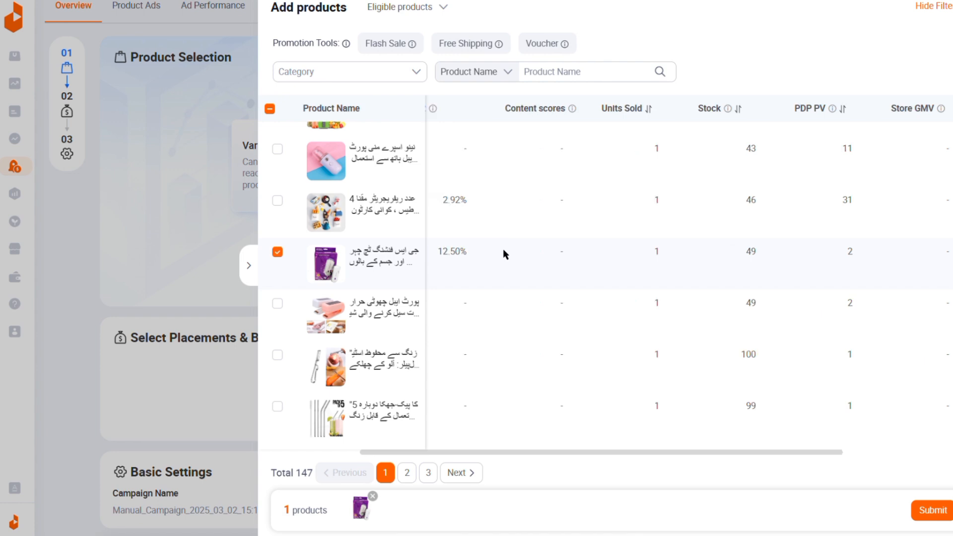
scroll(502, 224, up, 1)
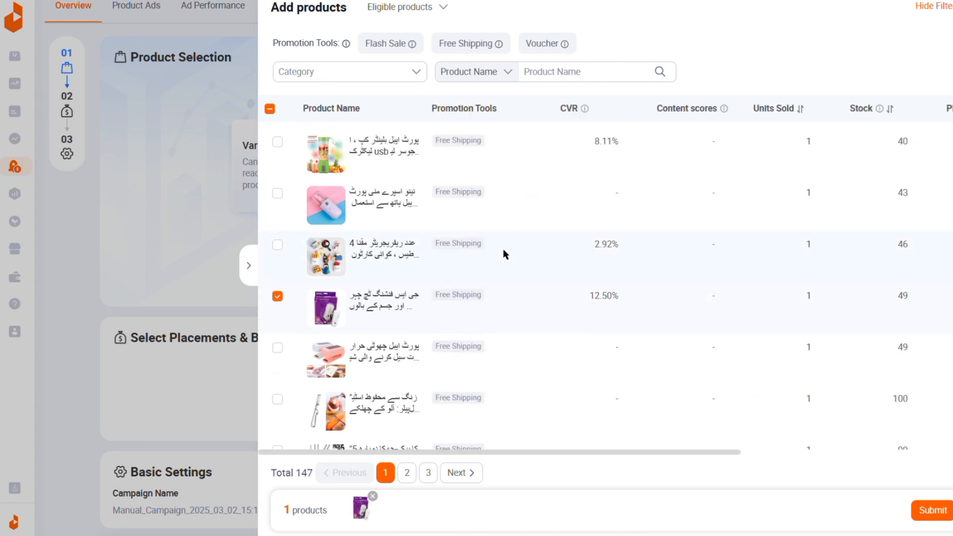
click(277, 142)
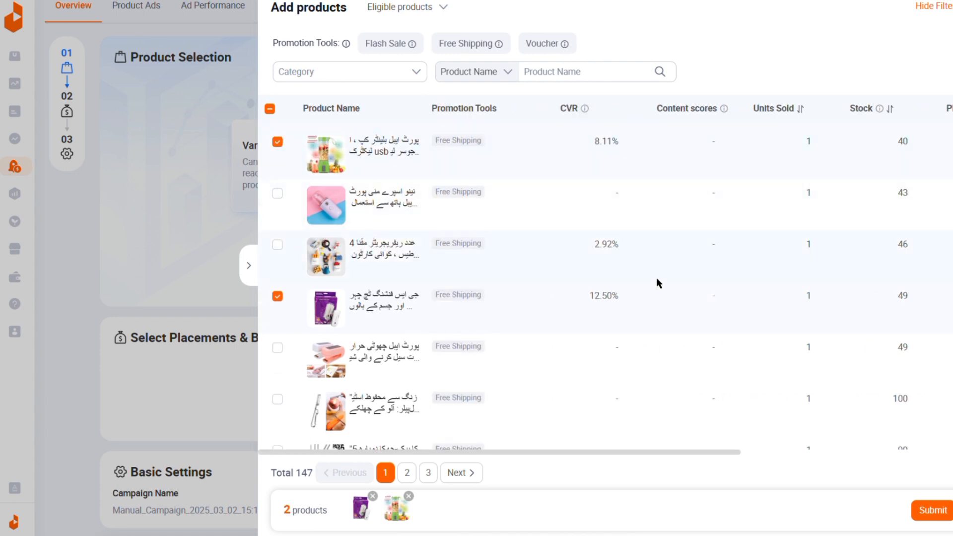
scroll(655, 278, right, 5)
scroll(656, 278, right, 2)
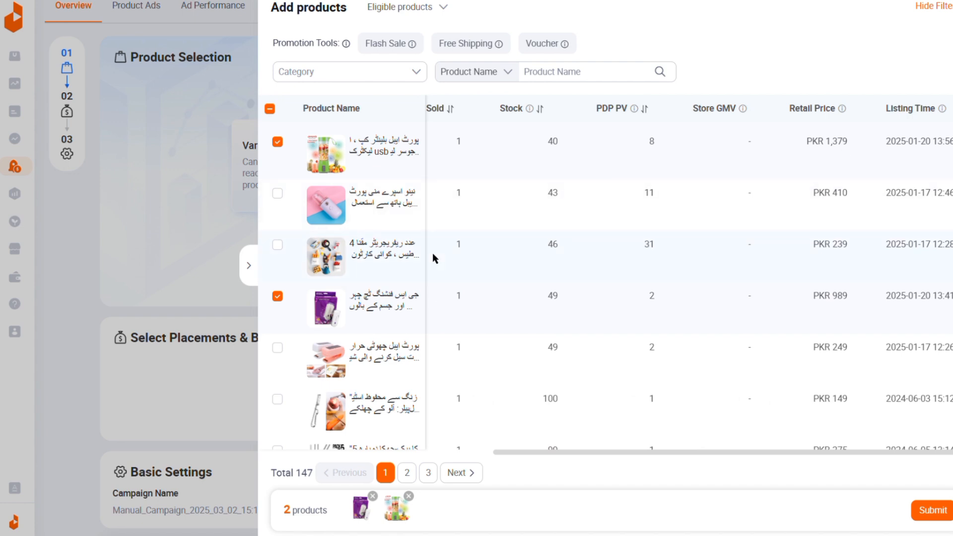
click(931, 513)
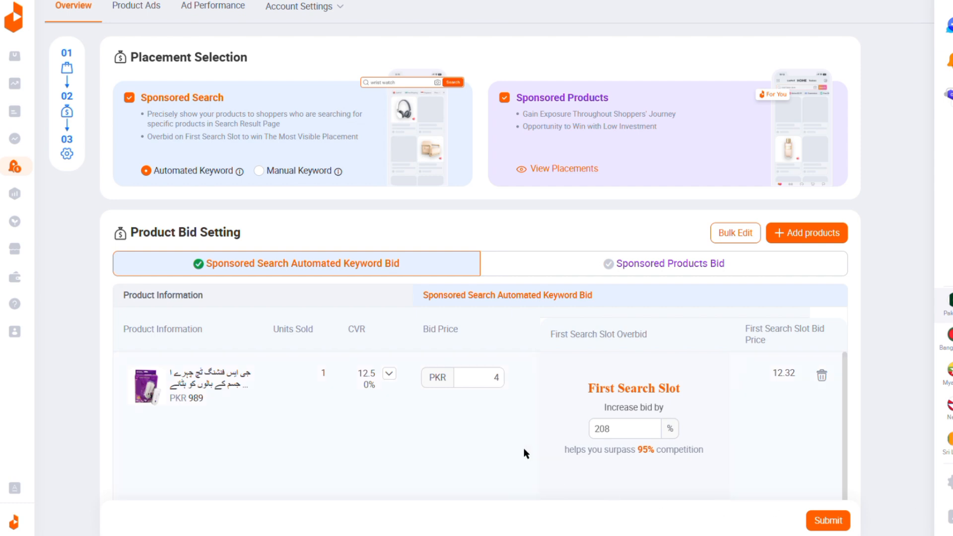
Step: Review the bid prices and first search slot overbid for the two products under Sponsored Search Automated Keyword Bid
scroll(496, 342, down, 5)
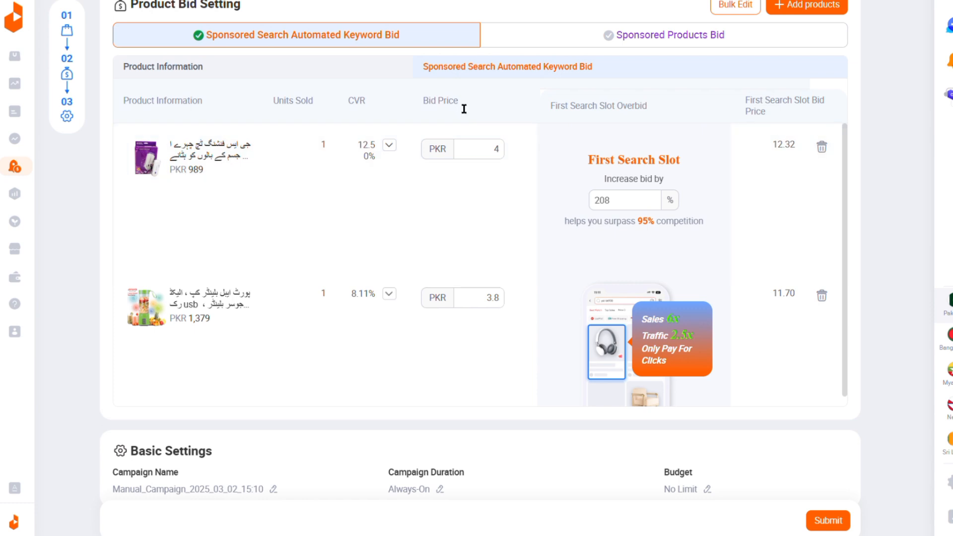
drag(463, 108, 417, 106)
scroll(388, 300, down, 1)
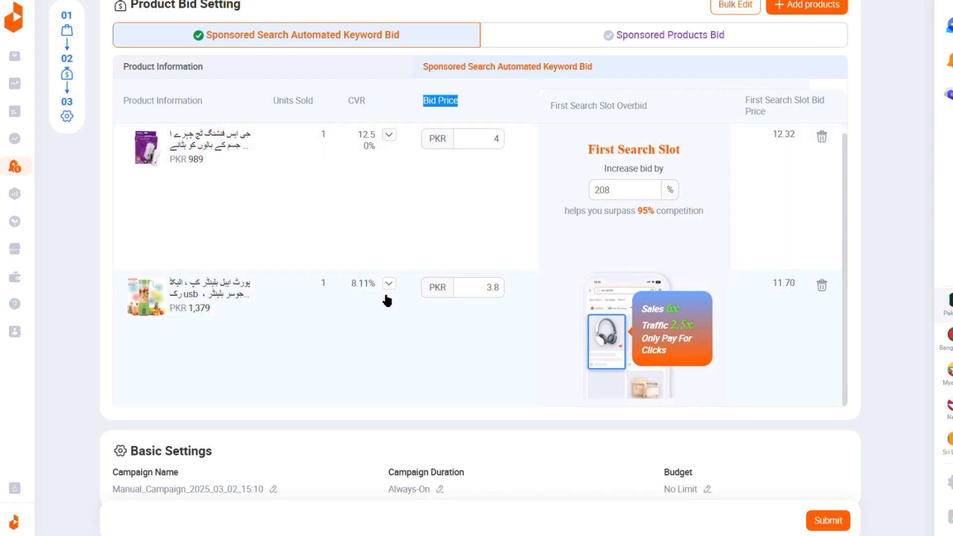
click(137, 500)
Step: Set the campaign duration to a start date of 2025-03-02 and an end date of 2025-03-04
click(440, 489)
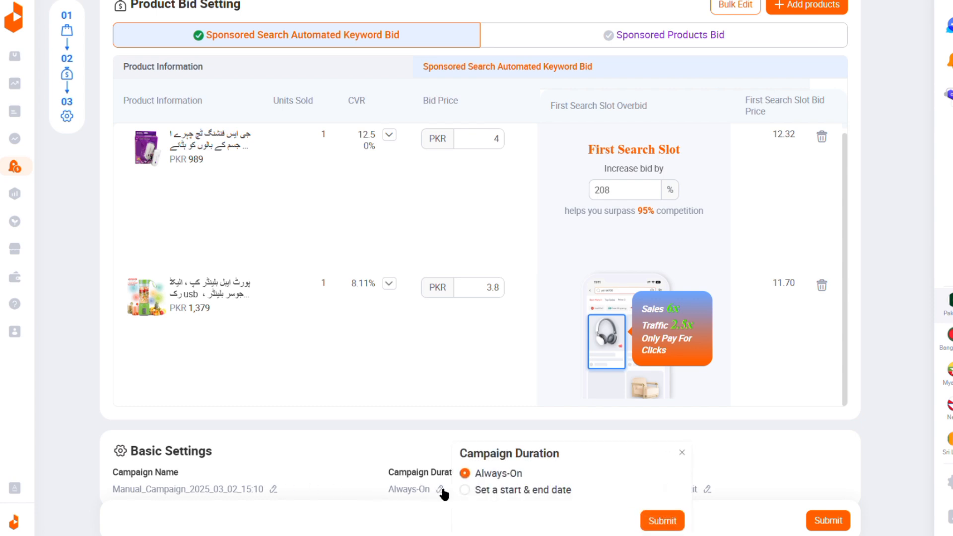
click(511, 493)
click(535, 495)
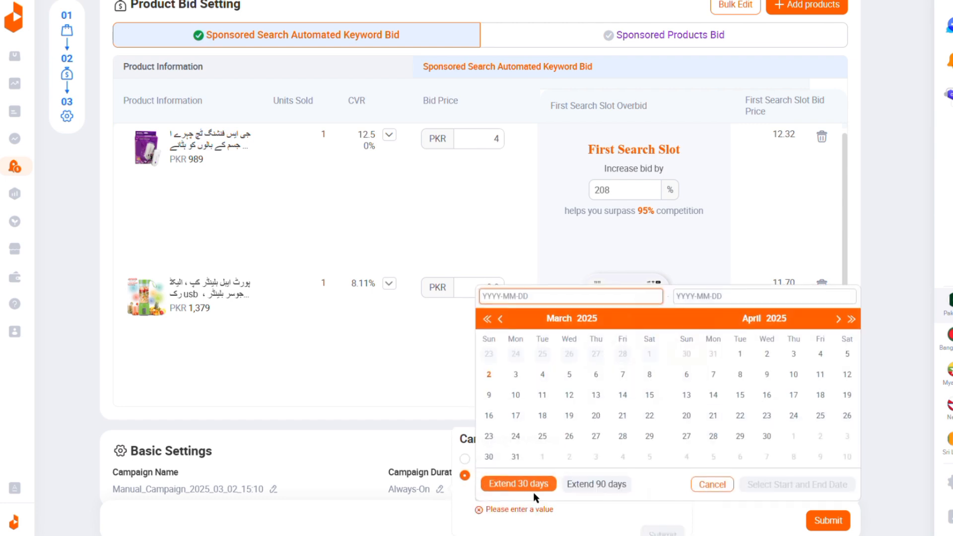
click(487, 376)
click(542, 375)
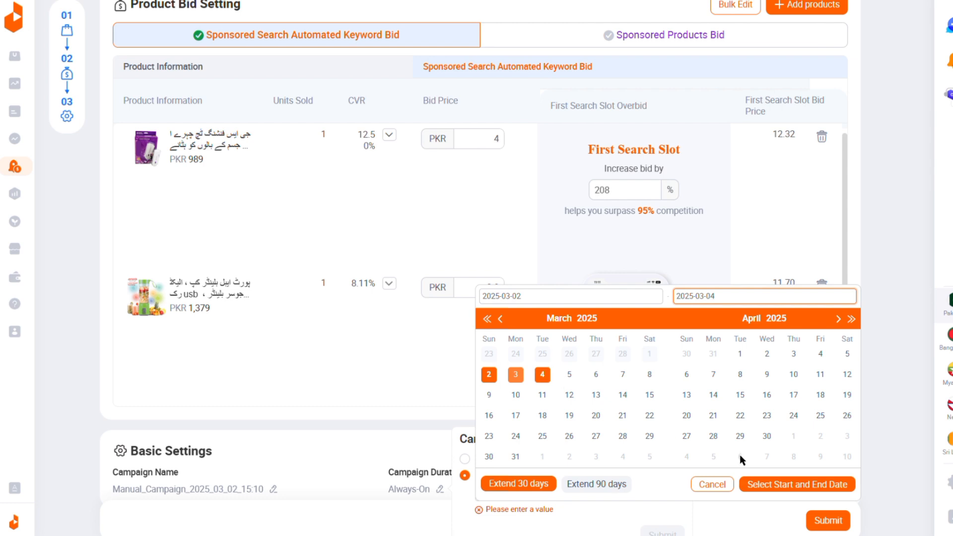
click(806, 485)
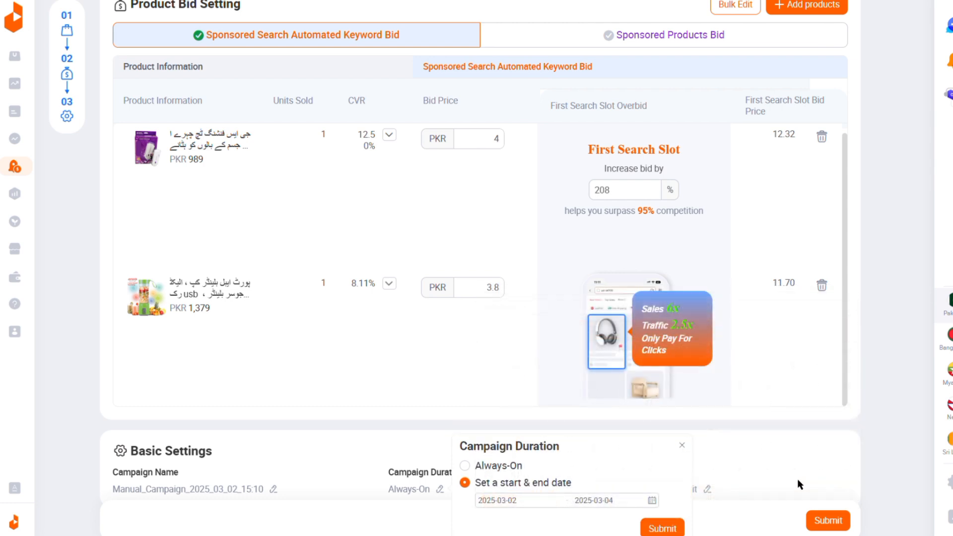
click(662, 527)
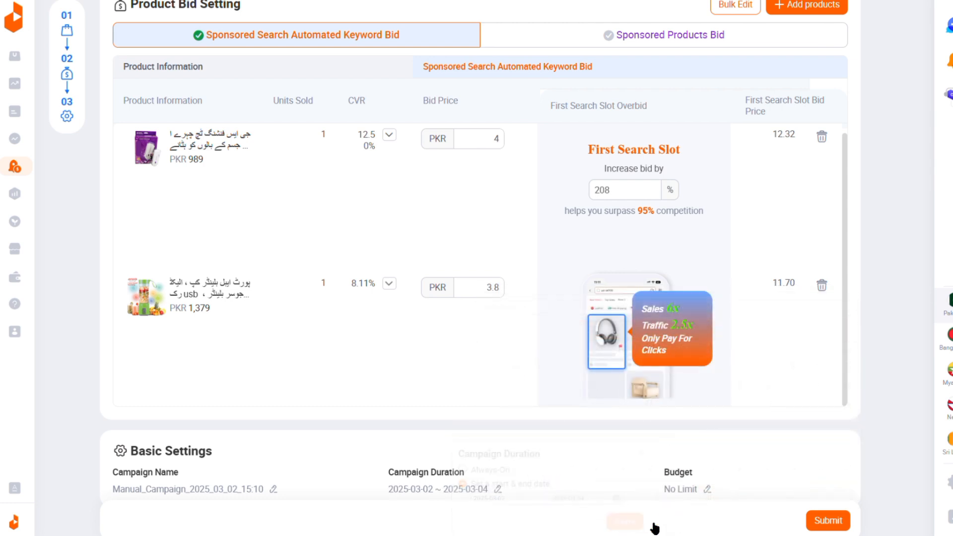
Step: Change the campaign budget from no limit to a Budget Limit of PKR 2,000
click(708, 490)
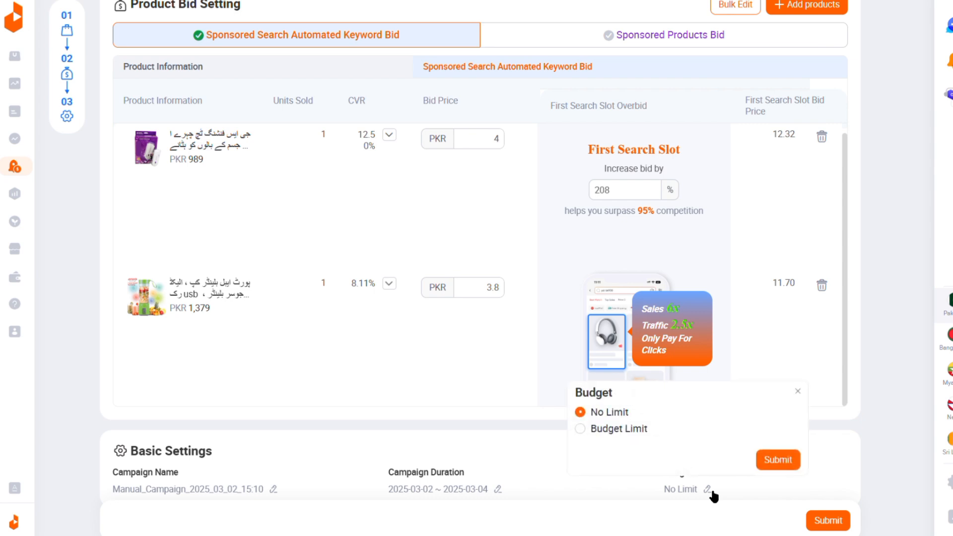
click(602, 432)
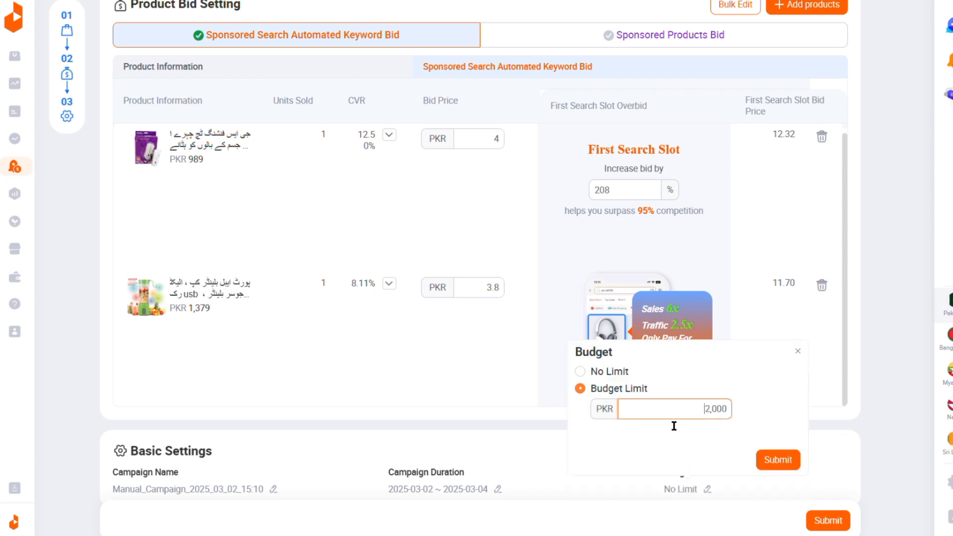
text(20)
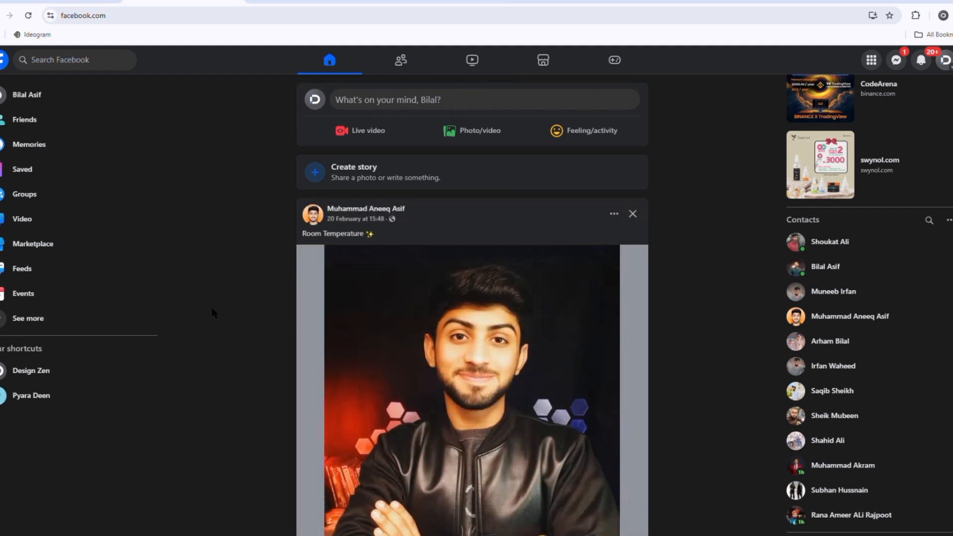
Step: Switch to Facebook and open the Pages section from the full list of shortcuts
scroll(212, 300, down, 2)
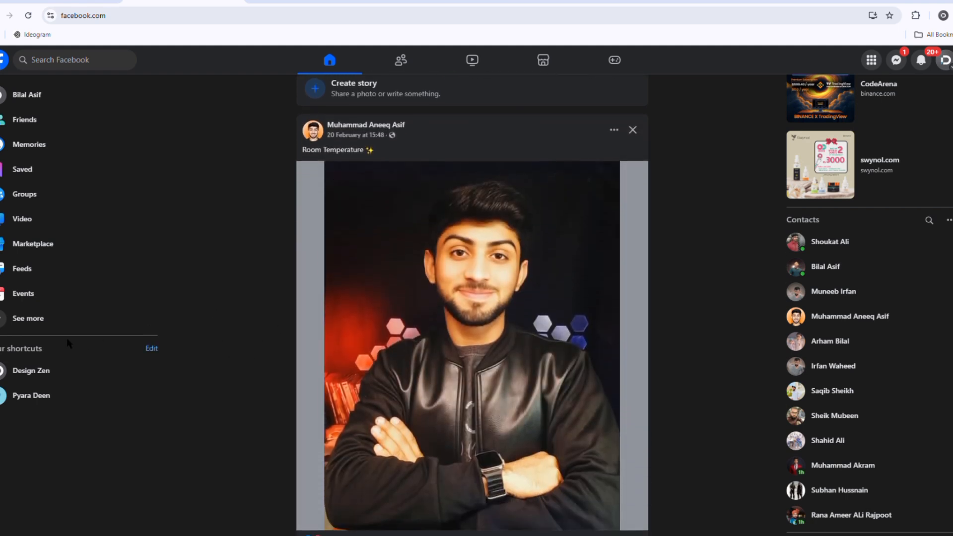
scroll(34, 328, up, 5)
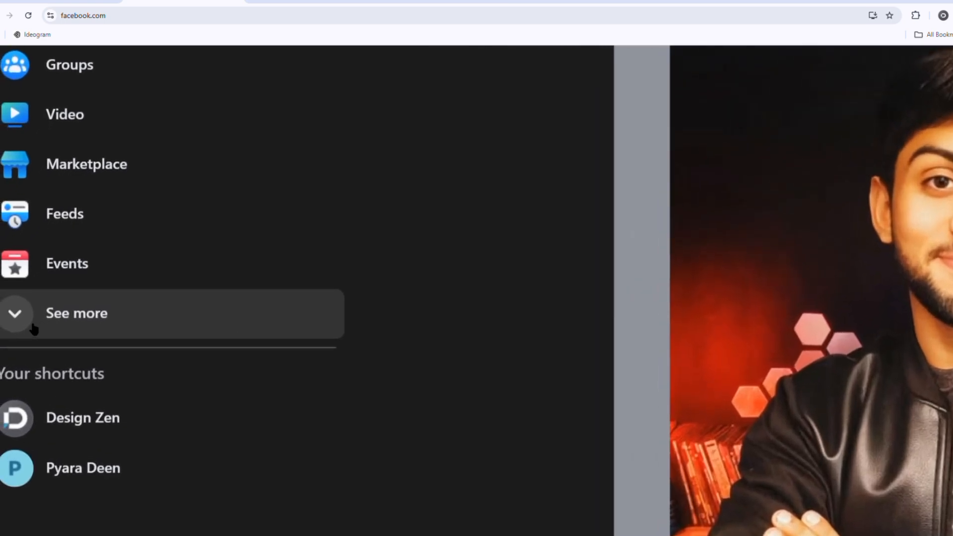
click(34, 329)
scroll(34, 328, down, 3)
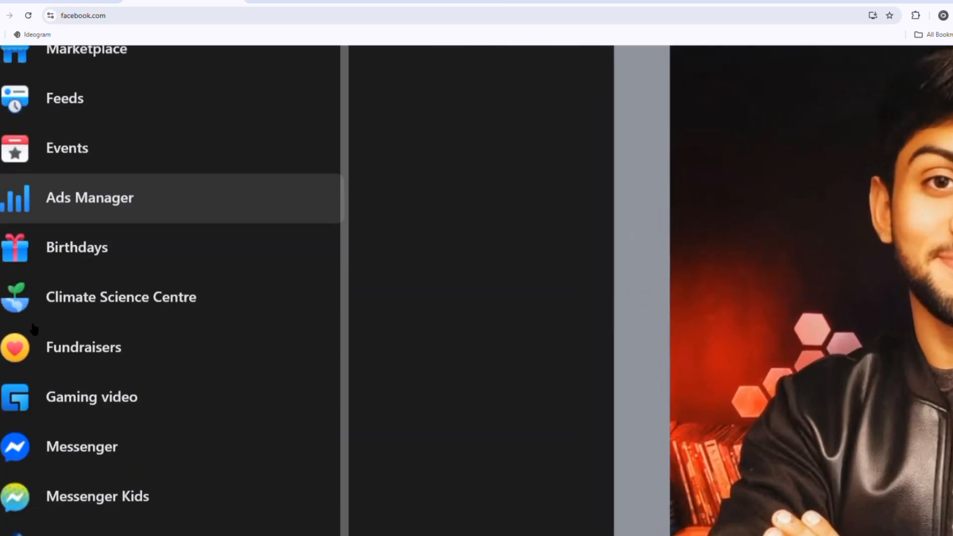
scroll(34, 330, down, 5)
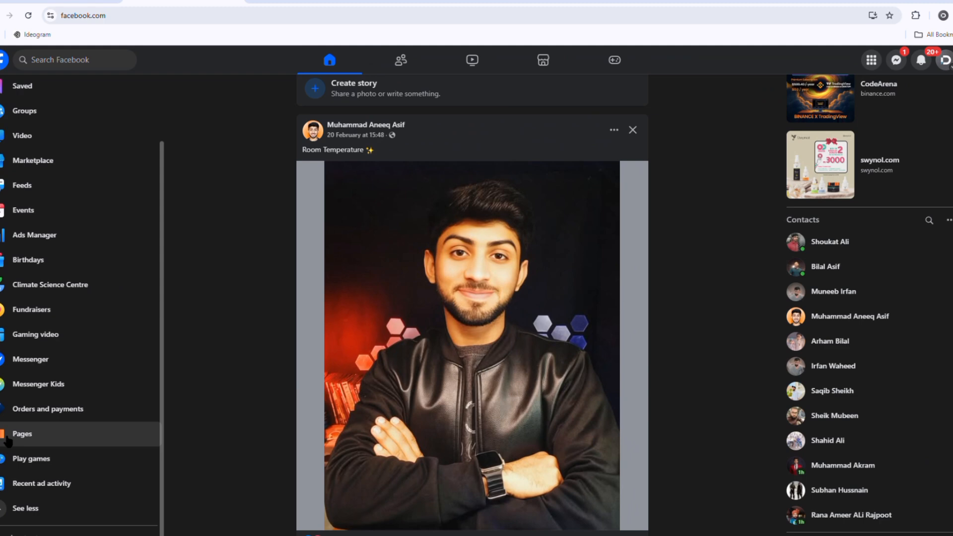
click(6, 438)
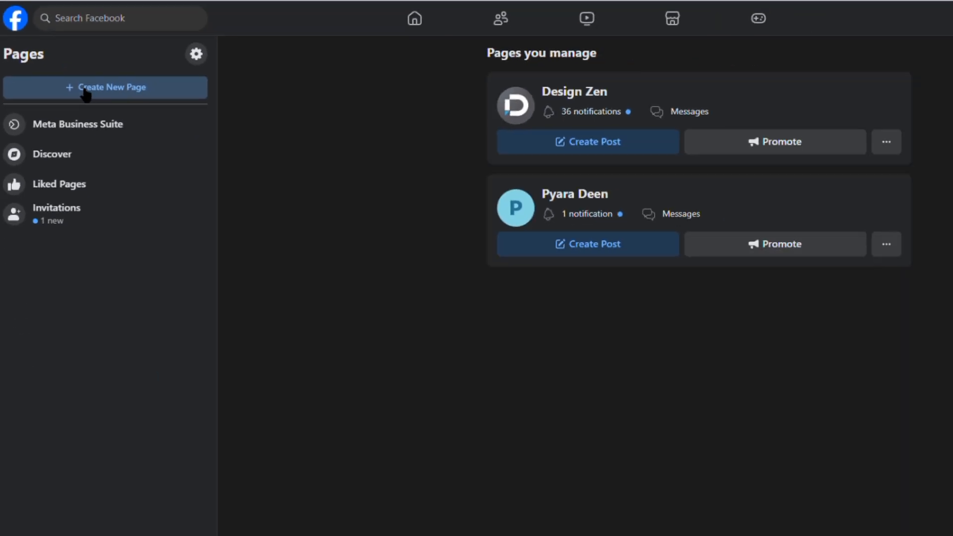
Step: Start creating a new Facebook Page and enter dropazA as its name
click(134, 155)
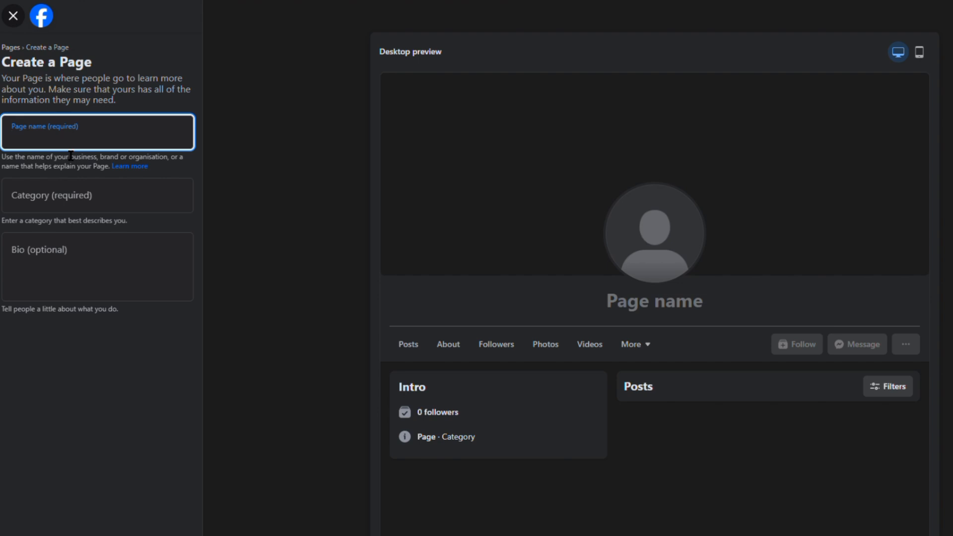
text(dropazi)
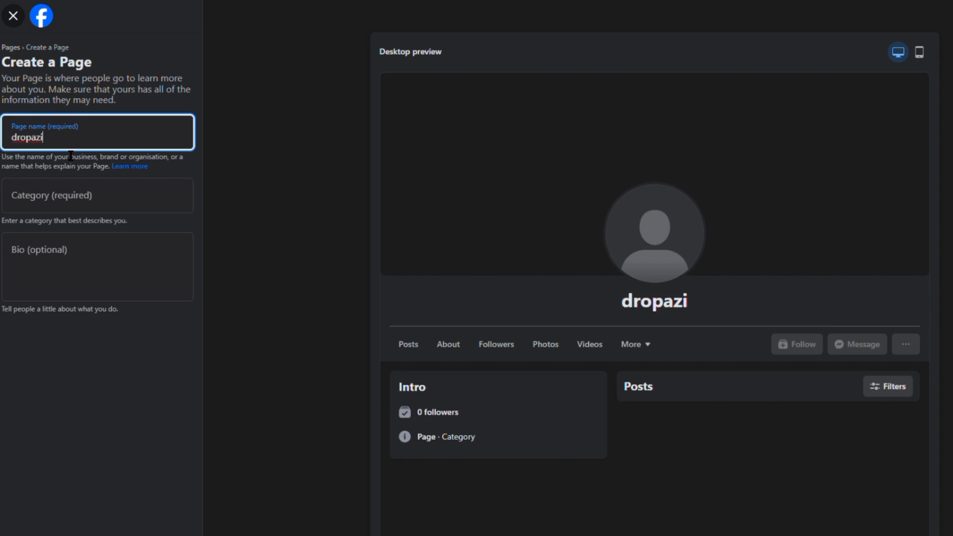
key(BackSpace)
text(A)
Step: Set the new Page's category to Shopping service and create the Page without a bio
click(64, 204)
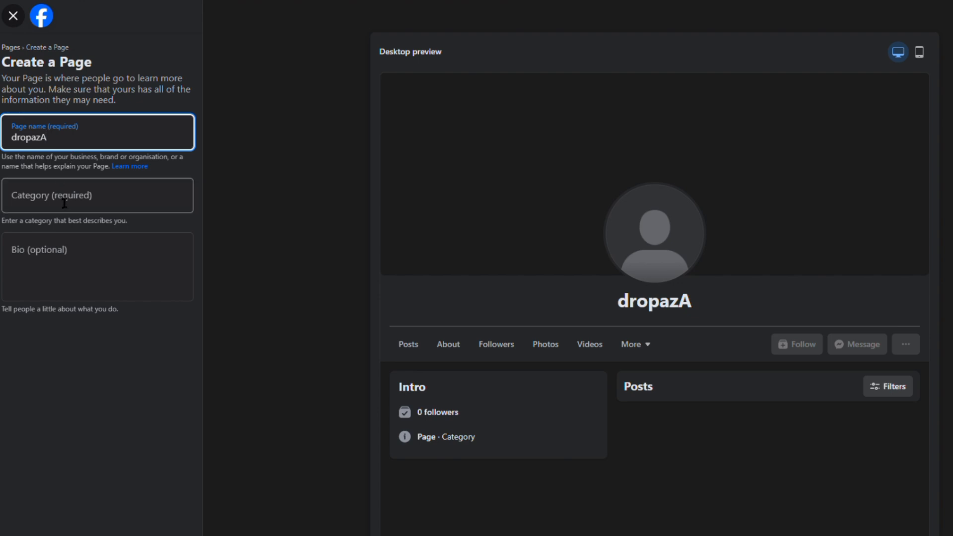
text(S)
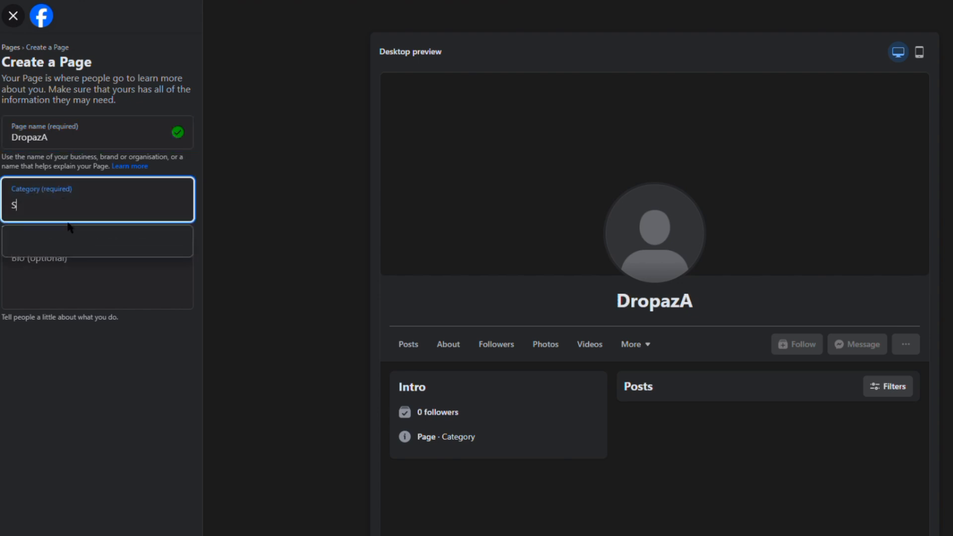
text(HOPIING)
click(84, 246)
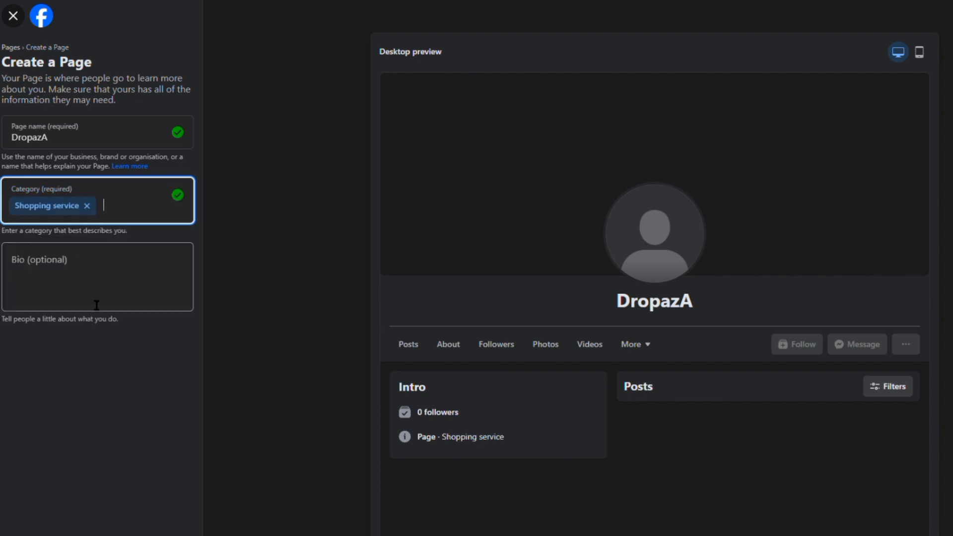
click(98, 530)
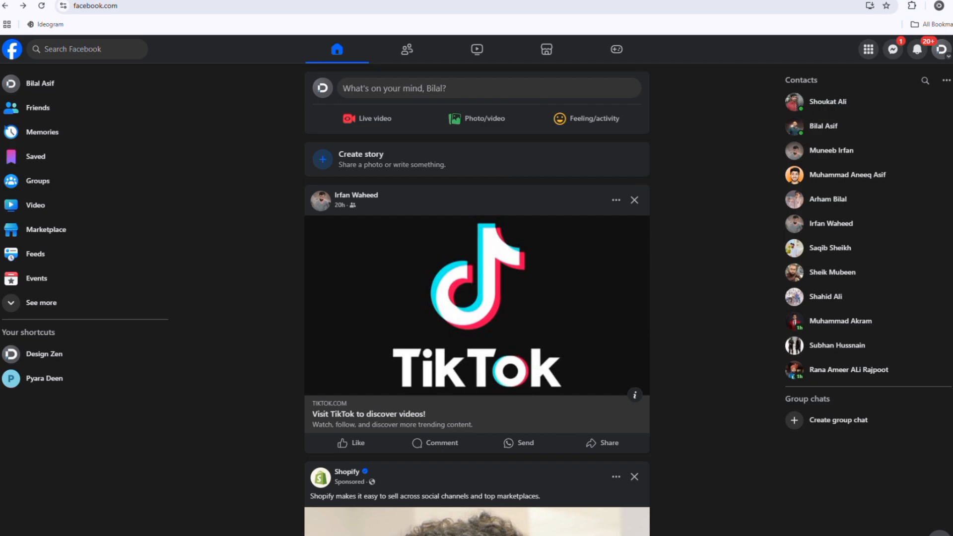
Step: Search the web for "meta ads manager" in a new browser tab
key(ctrl+t)
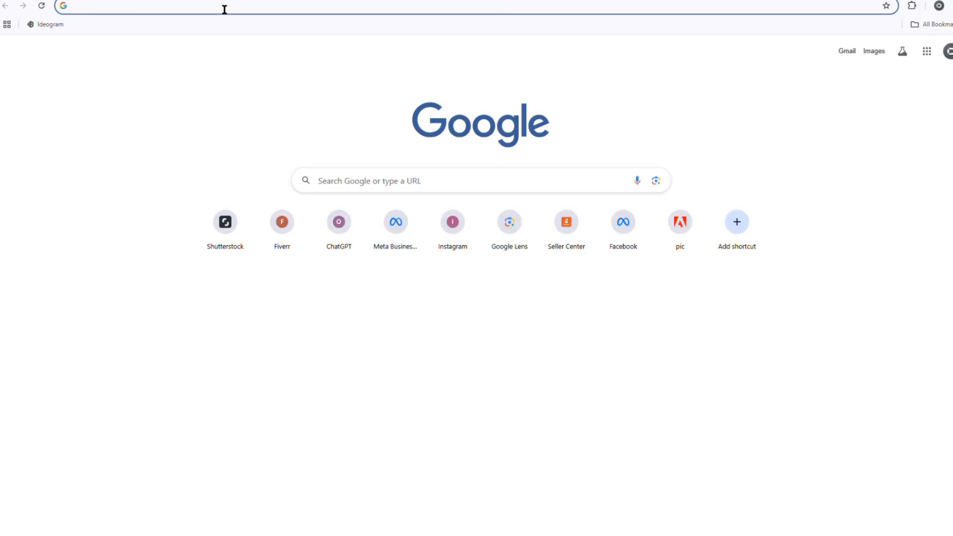
click(221, 10)
text(meta )
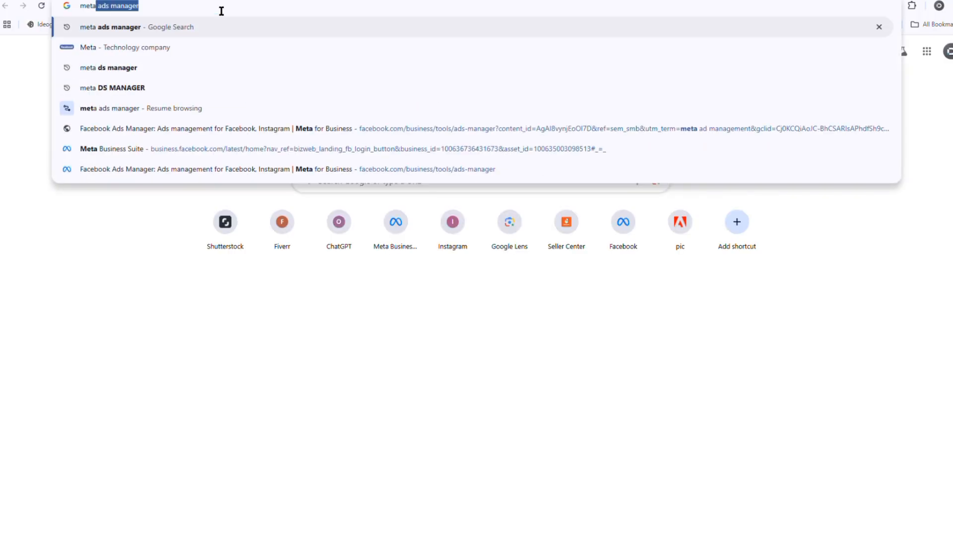
text(ads man)
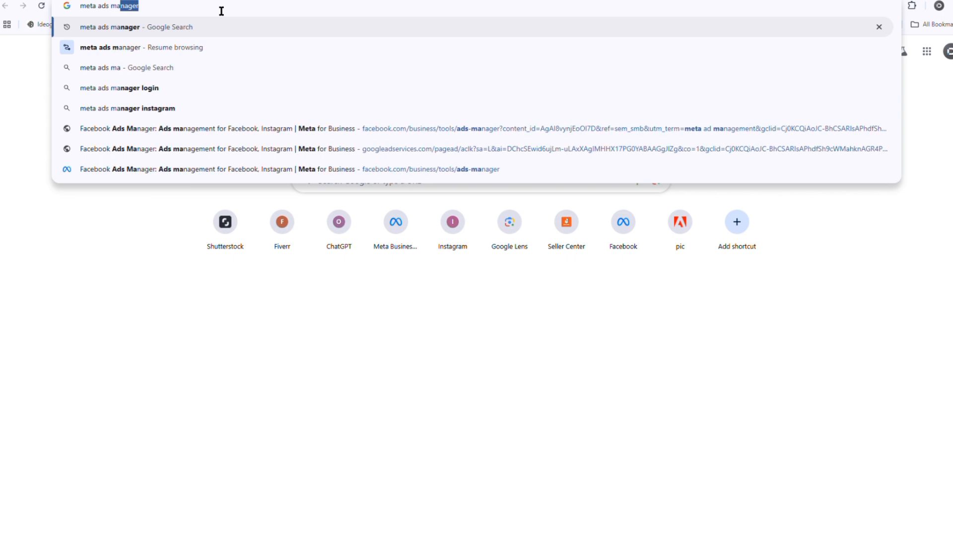
text(ager)
key(Return)
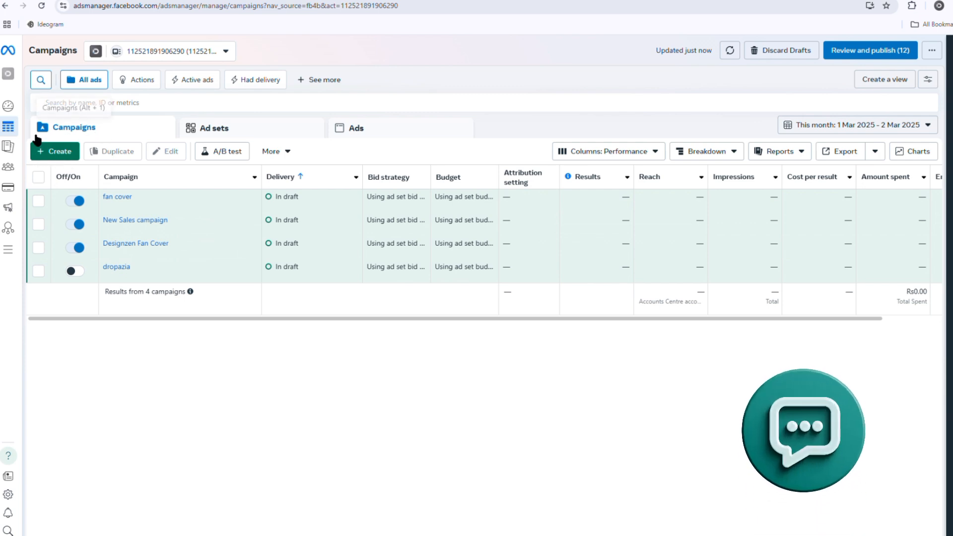
Step: Create a new Auction campaign in Ads Manager with the Sales objective and the Manual sales campaign setup
click(51, 155)
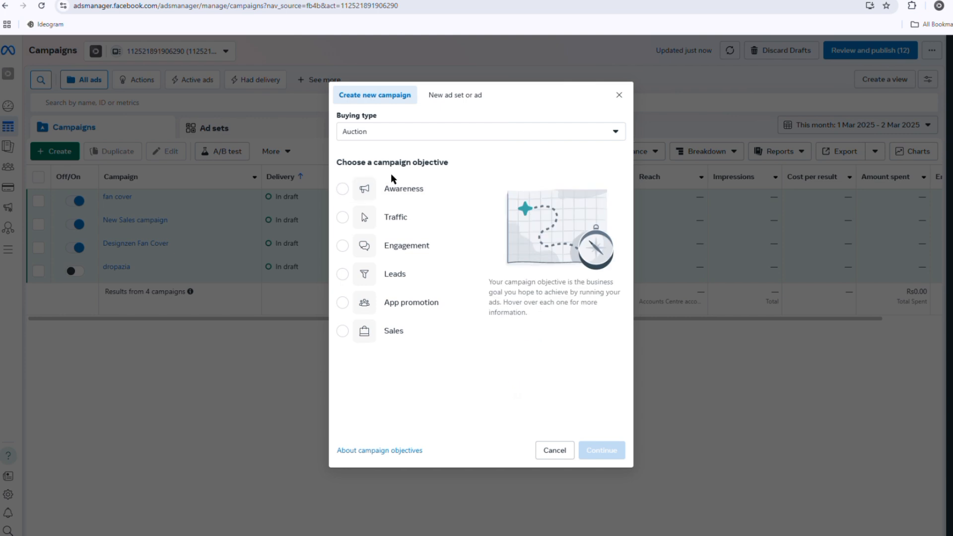
click(345, 331)
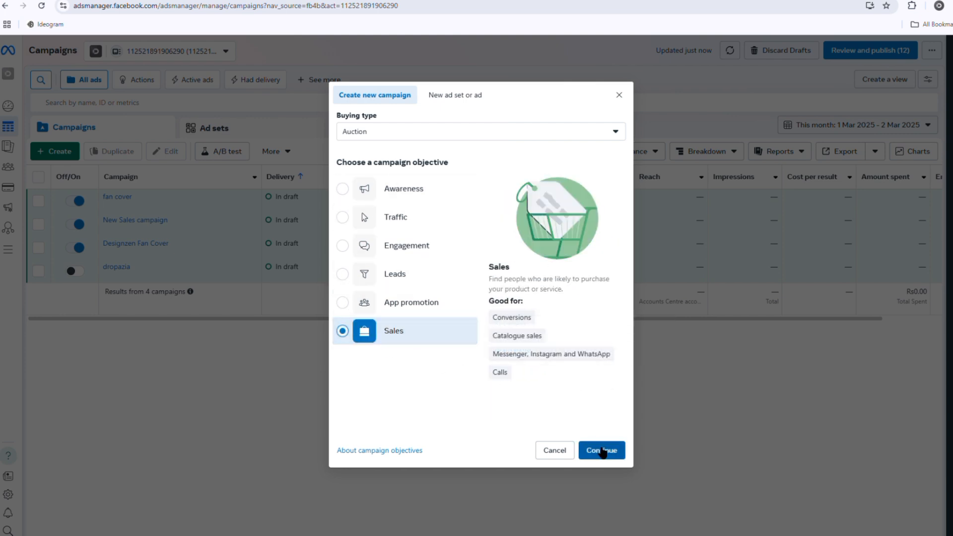
click(599, 449)
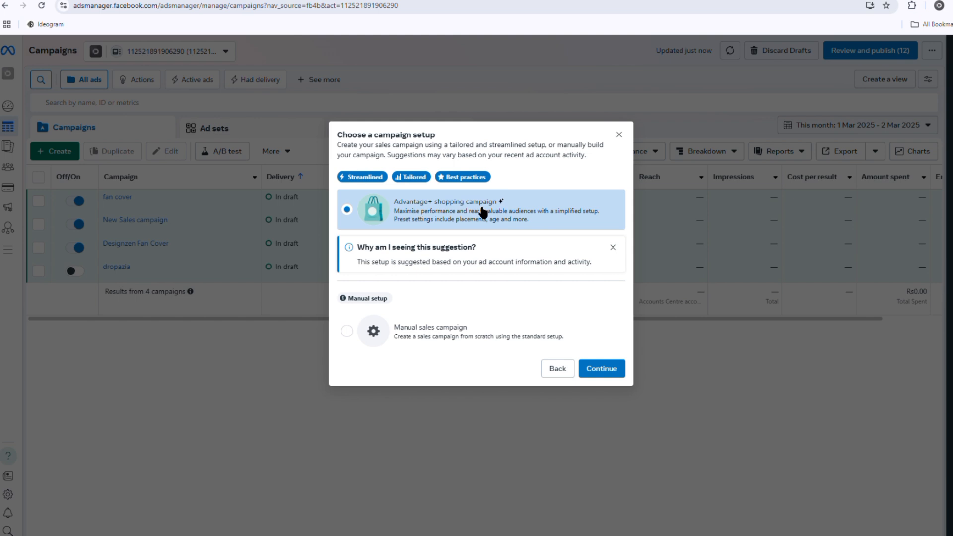
click(347, 331)
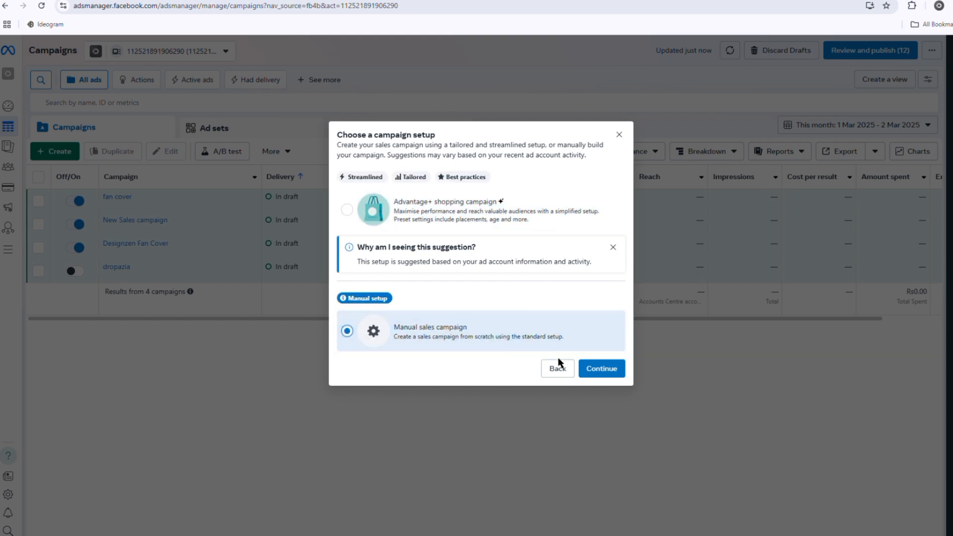
click(600, 368)
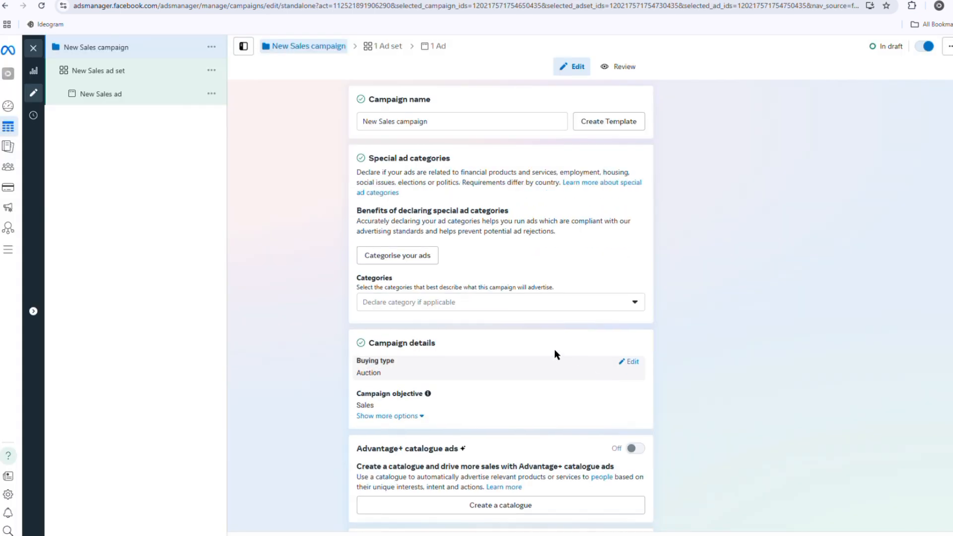
Step: Rename the new sales campaign as fans
click(480, 128)
key(BackSpace)
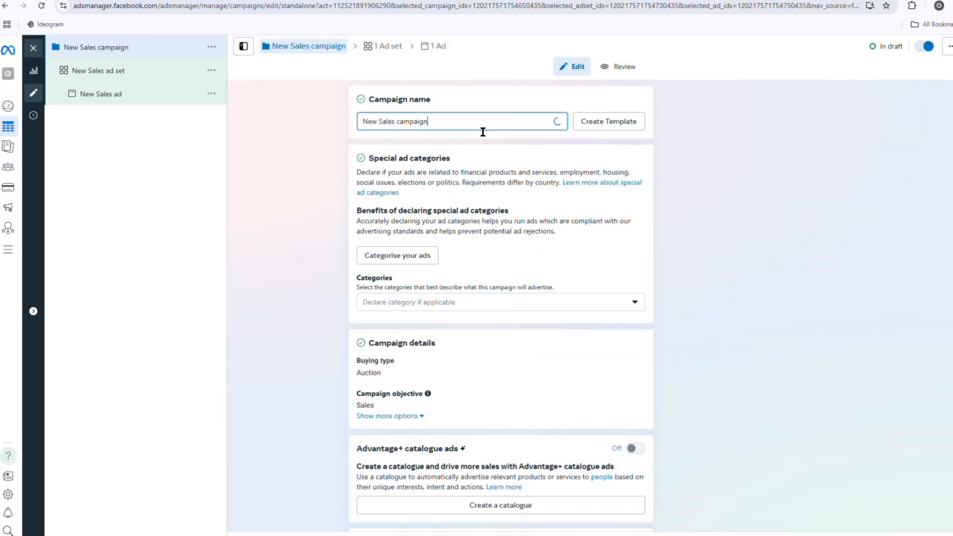
key(BackSpace)
key(BackSpace)
key(BackSpace)
key(BackSpace)
key(BackSpace)
key(BackSpace)
key(BackSpace)
key(BackSpace)
key(BackSpace)
key(BackSpace)
key(BackSpace)
key(BackSpace)
key(BackSpace)
key(BackSpace)
key(BackSpace)
key(BackSpace)
key(BackSpace)
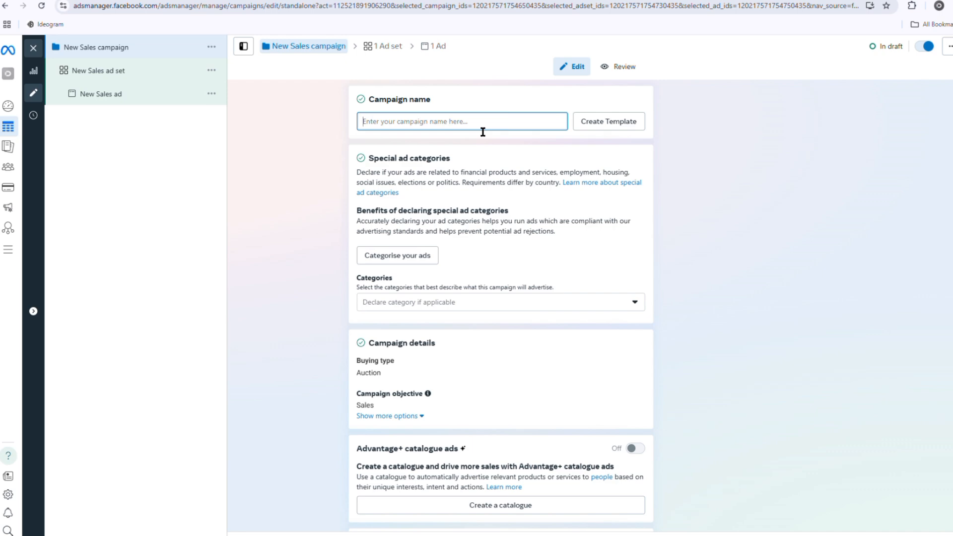
text(fans)
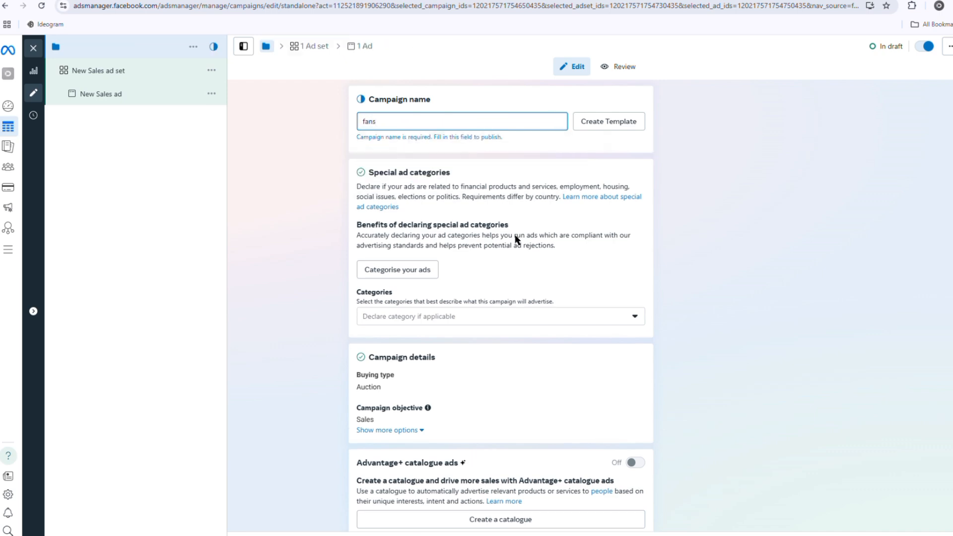
Step: Review the campaign's special ad categories, buying type, Advantage+ catalogue ads, campaign budget, A/B test and reporting settings
scroll(515, 243, down, 6)
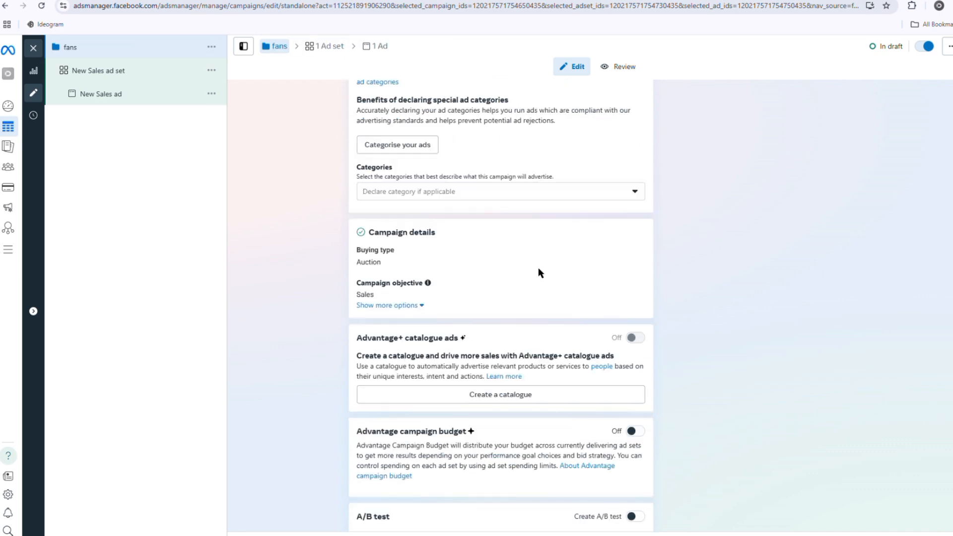
scroll(490, 148, up, 6)
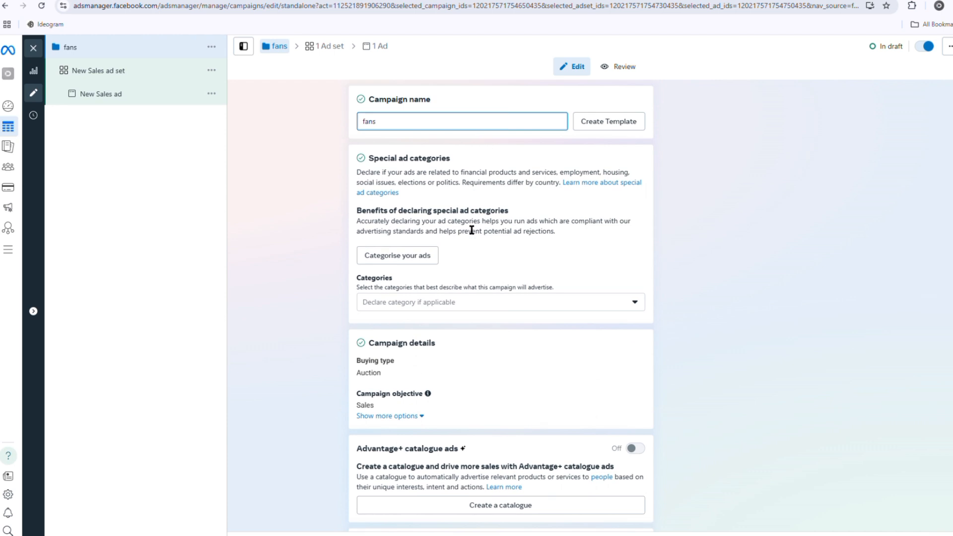
scroll(445, 270, down, 3)
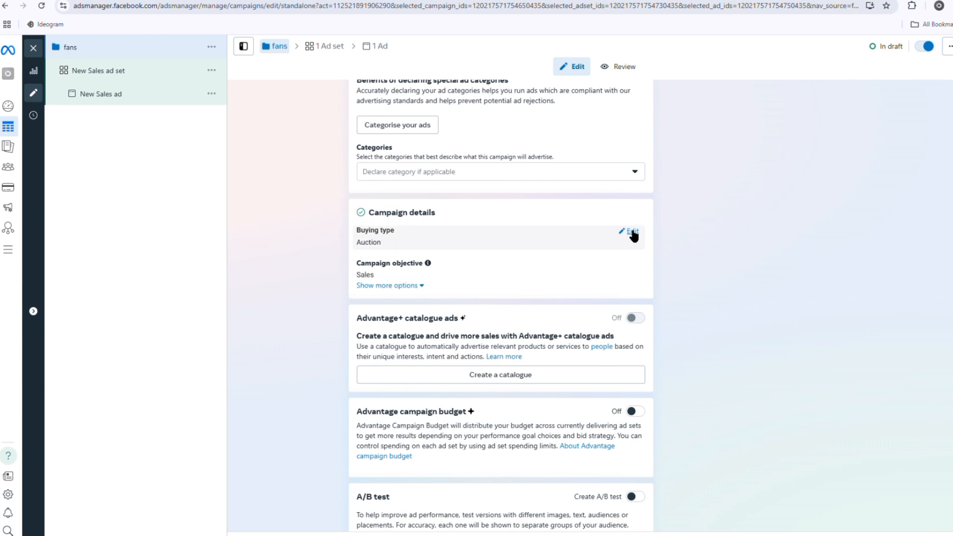
click(633, 232)
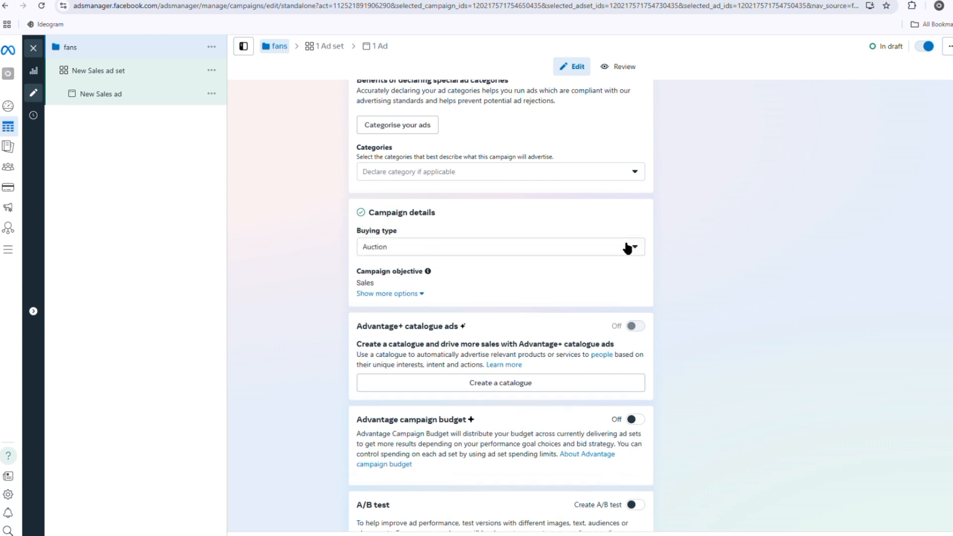
click(628, 247)
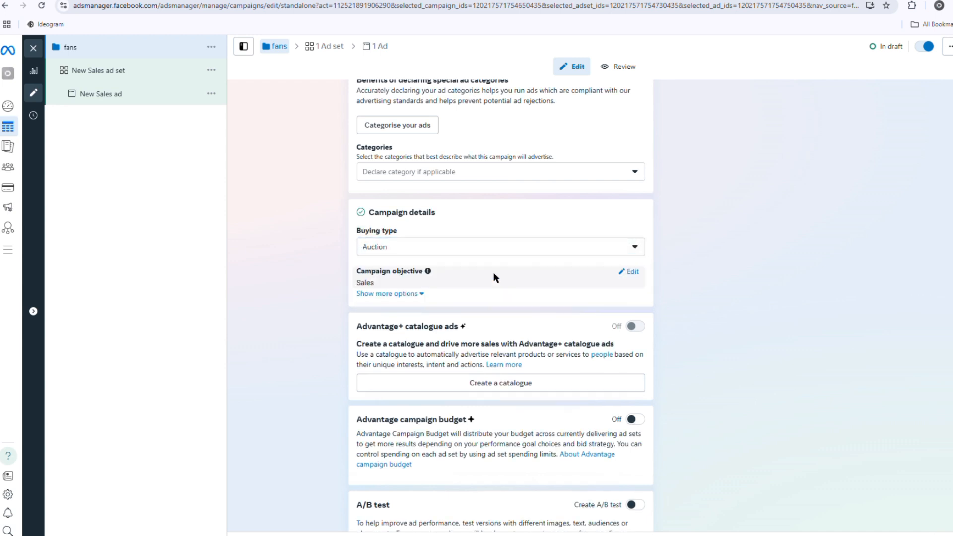
scroll(494, 278, down, 1)
scroll(516, 187, down, 1)
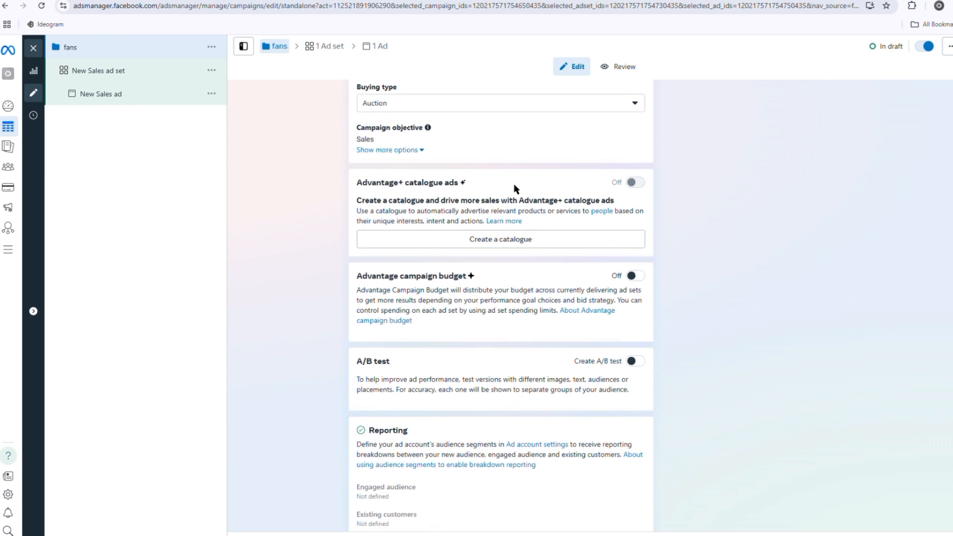
scroll(512, 206, down, 1)
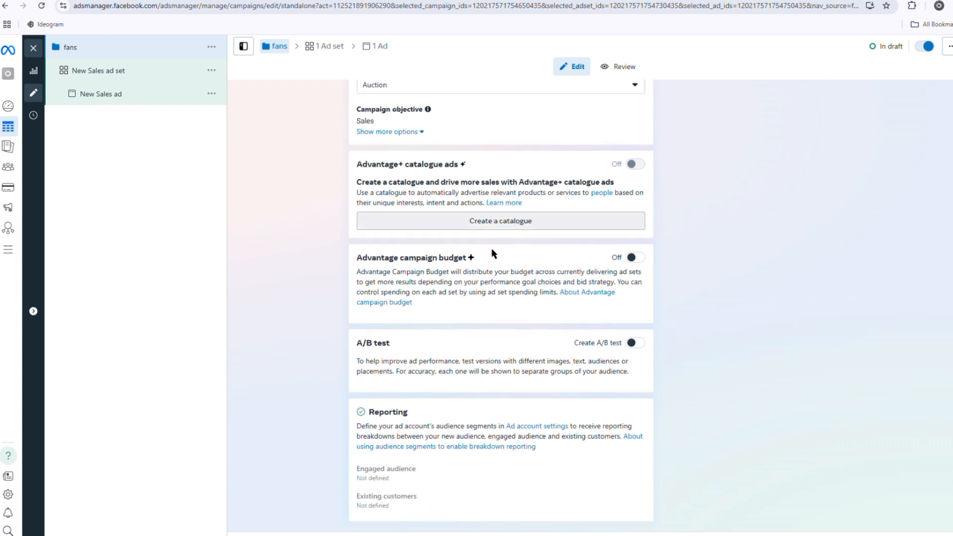
Step: Open the New Sales ad set under the fans campaign and examine its name and conversion location options
click(110, 77)
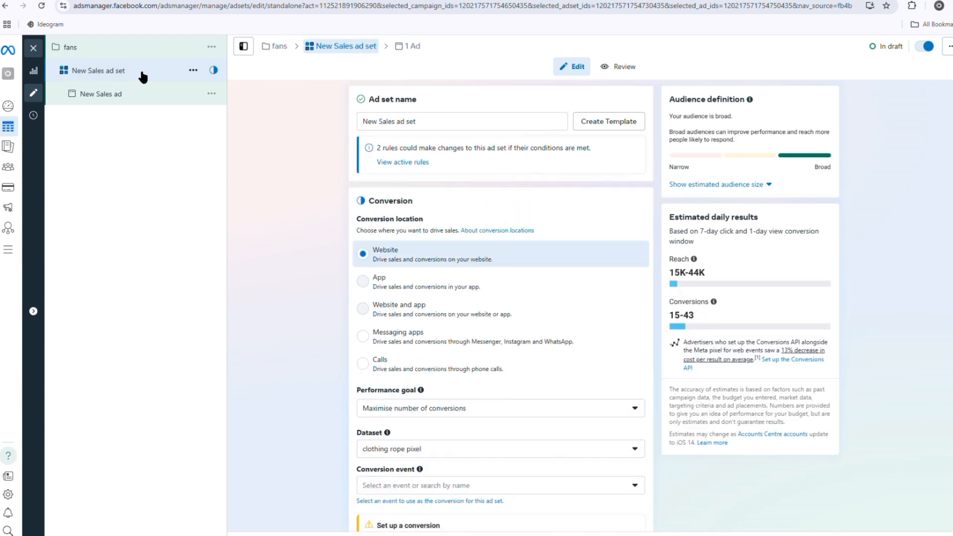
click(448, 126)
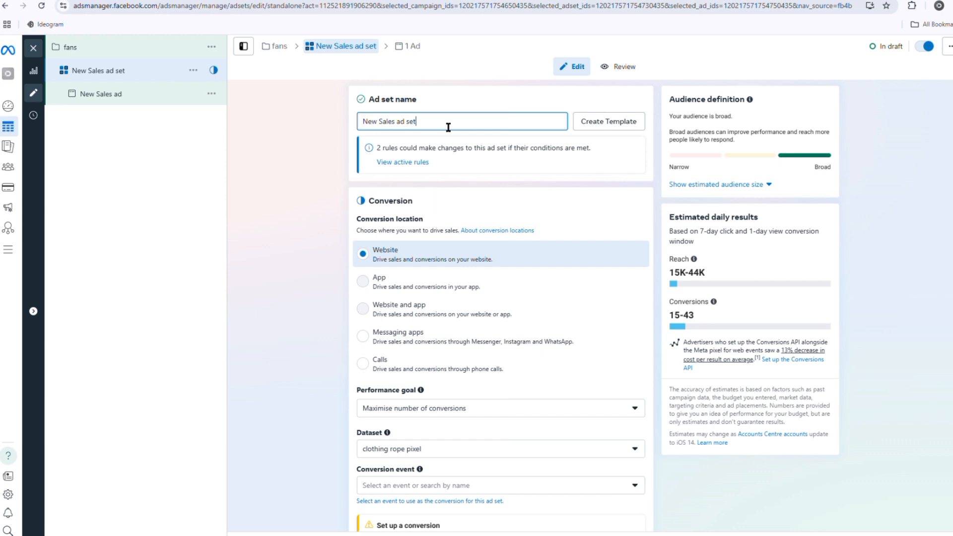
scroll(436, 251, down, 3)
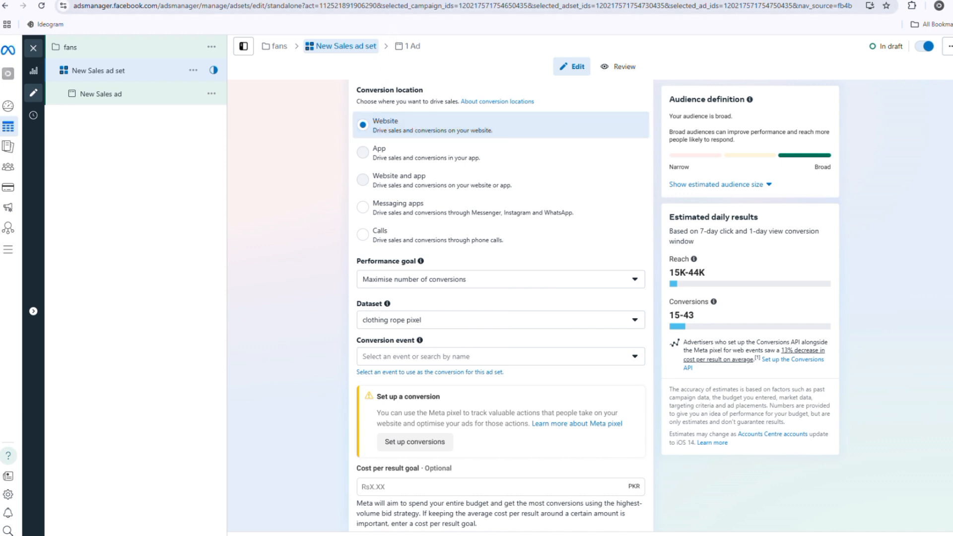
Step: Search the web for "daraz" in a new browser tab
key(ctrl+t)
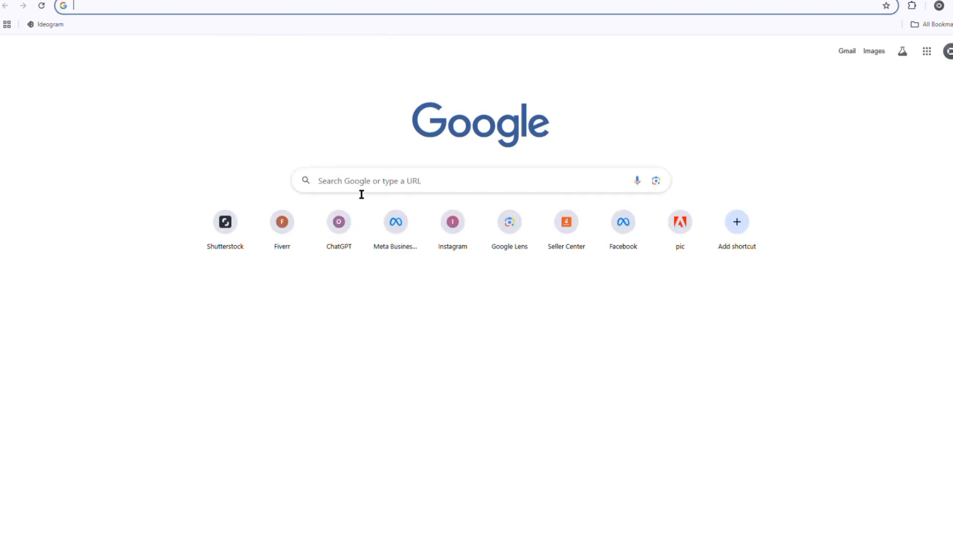
click(362, 191)
text(daraz)
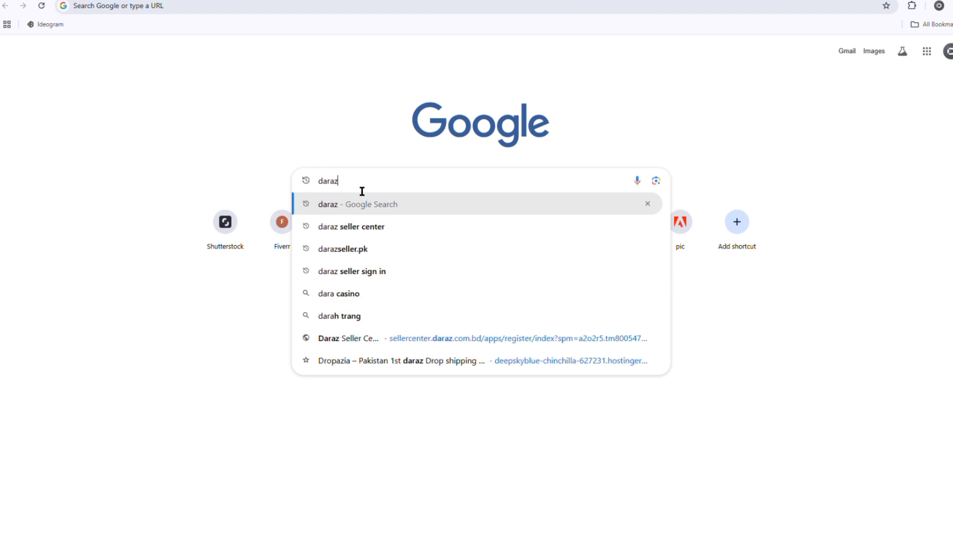
key(Return)
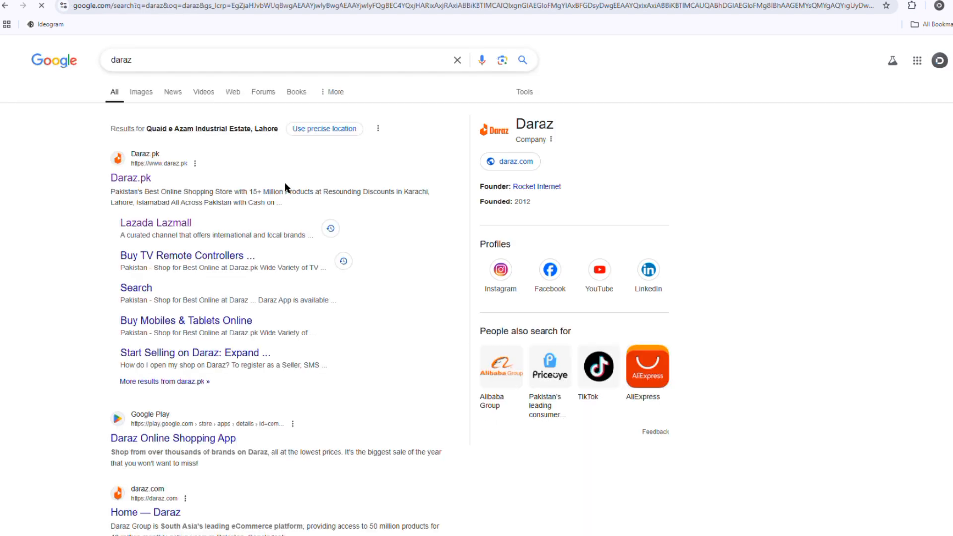
Step: Open the Daraz.pk store and go to the Shan Bombay Biryani Masala - 60 gm product page from its flash sale
click(140, 181)
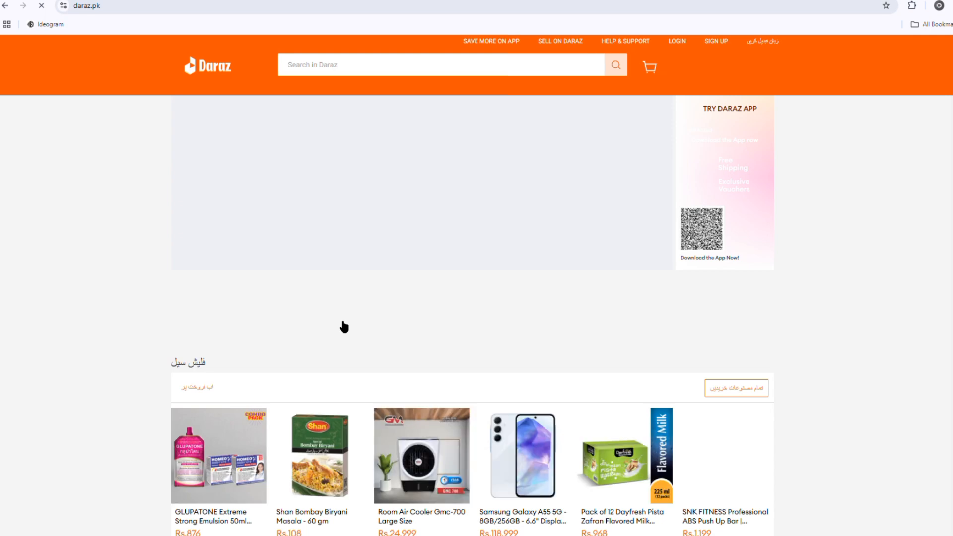
scroll(342, 321, down, 4)
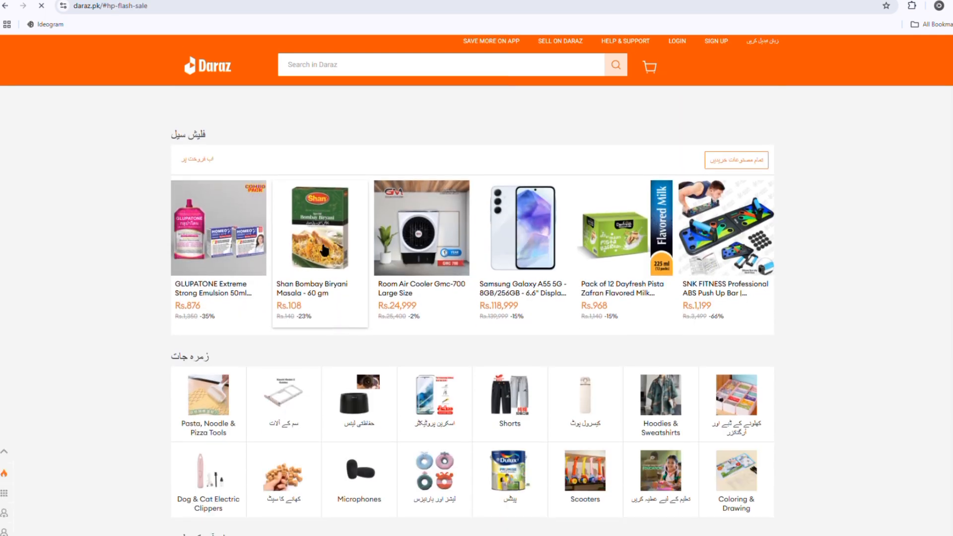
click(324, 250)
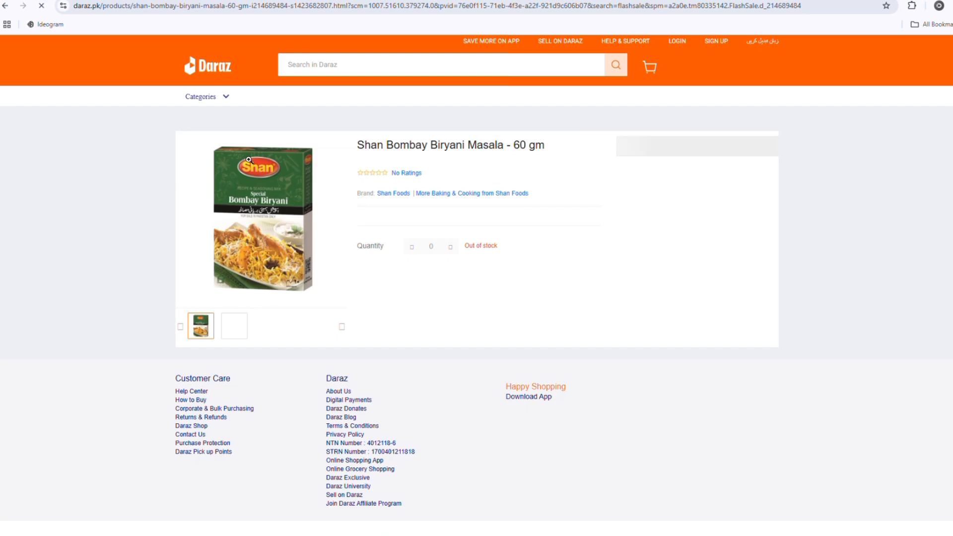
Step: Highlight the first part of the biryani masala product page's web address
double_click(227, 15)
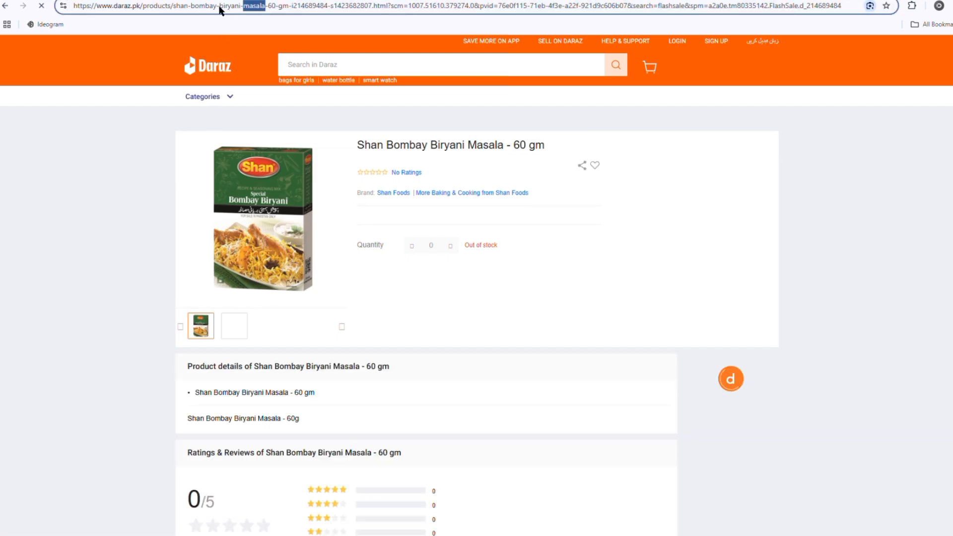
triple_click(247, 7)
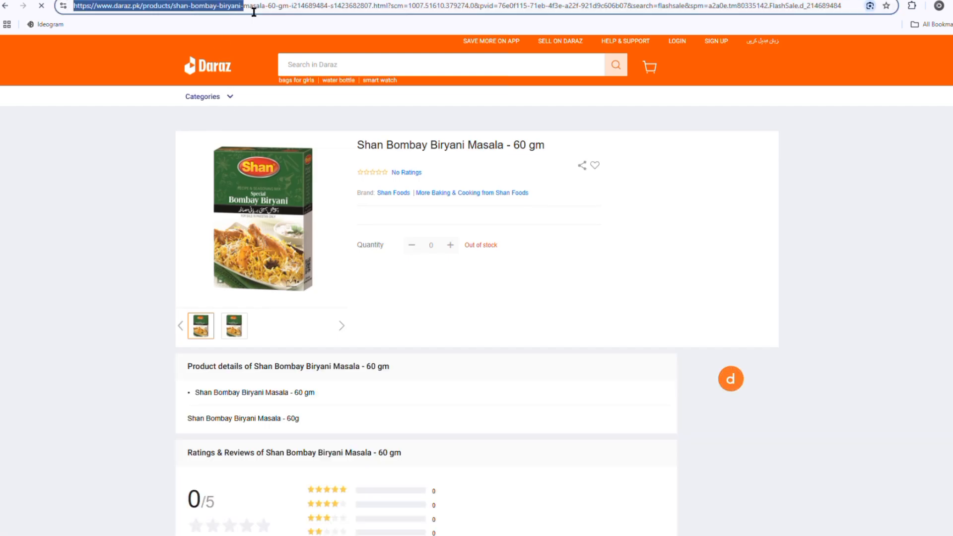
click(253, 12)
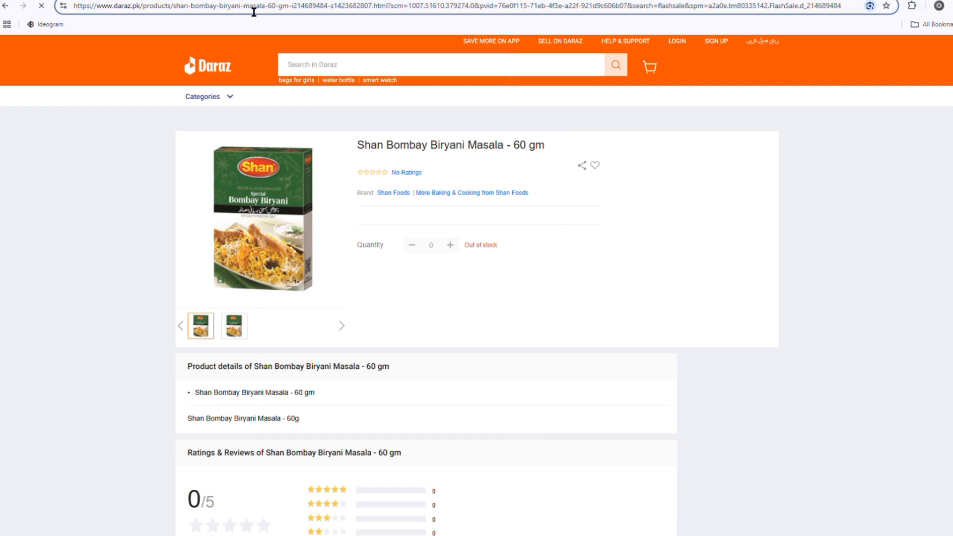
double_click(253, 9)
triple_click(246, 7)
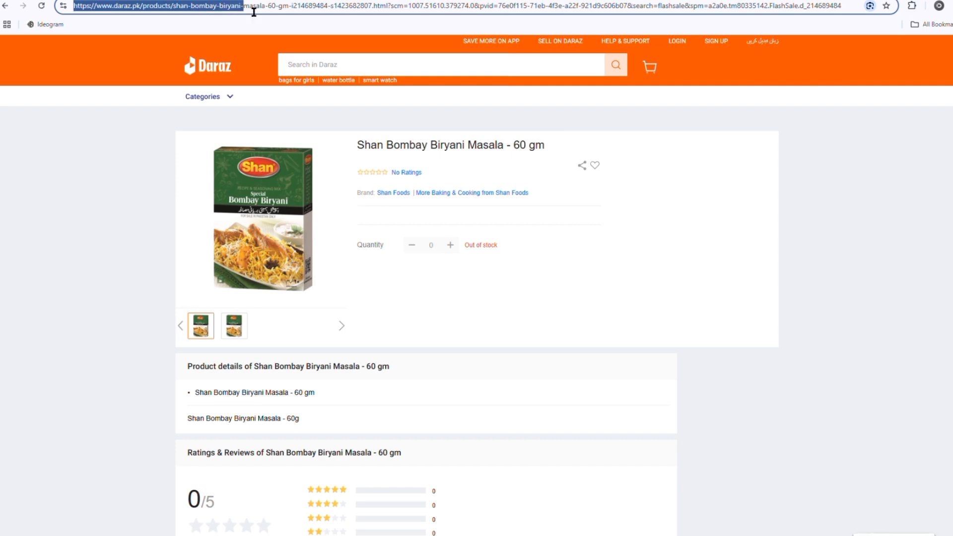
Step: Return to Ads Manager and examine the ad set's performance goal, conversion event and available datasets
key(ctrl+Tab)
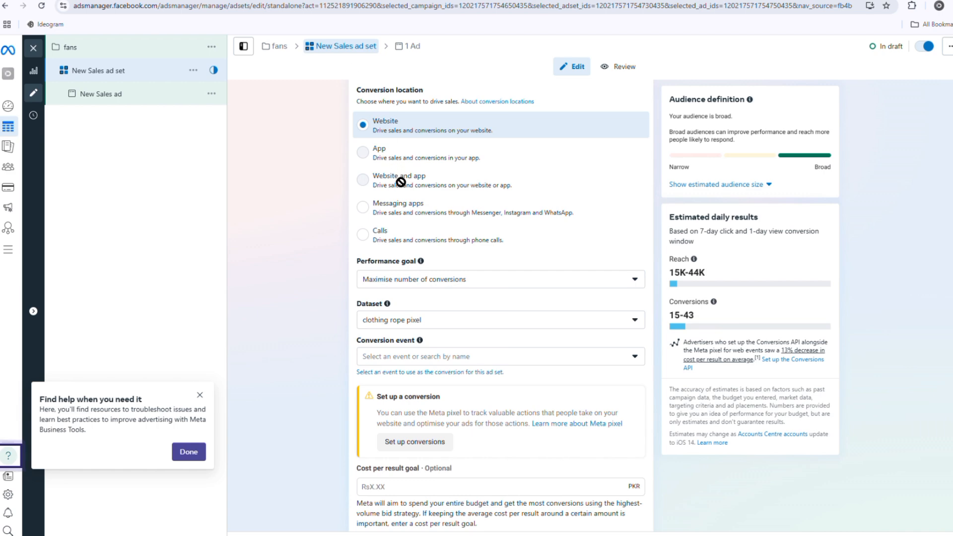
scroll(401, 182, down, 2)
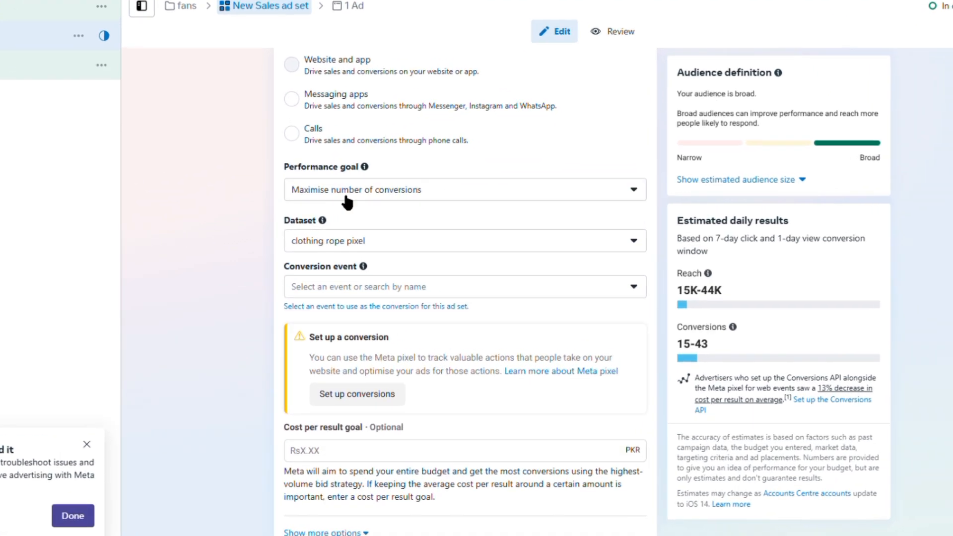
scroll(361, 246, down, 2)
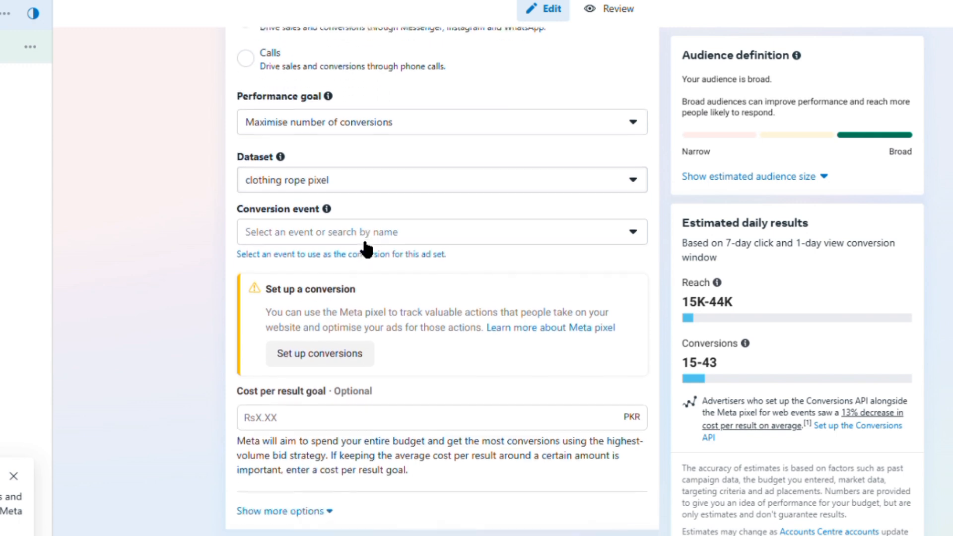
scroll(359, 238, down, 1)
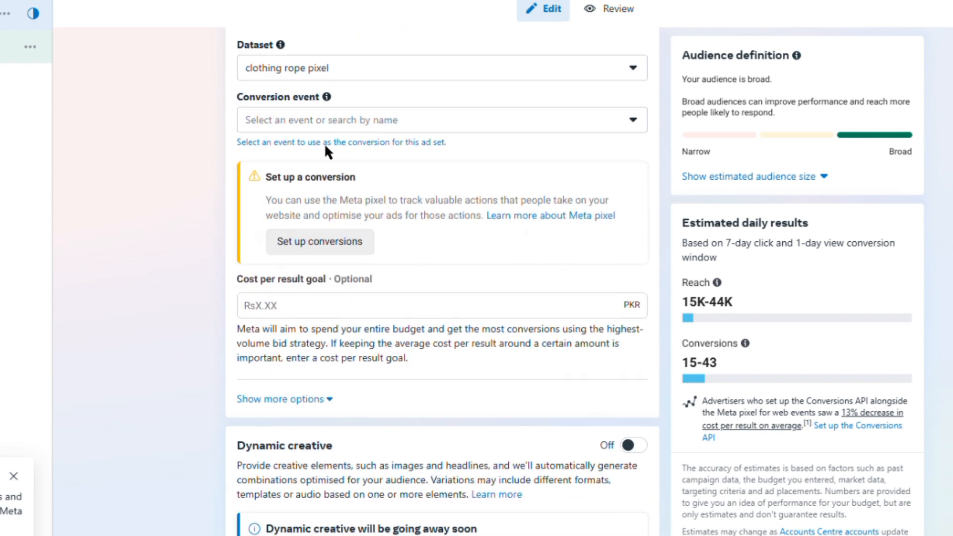
click(283, 79)
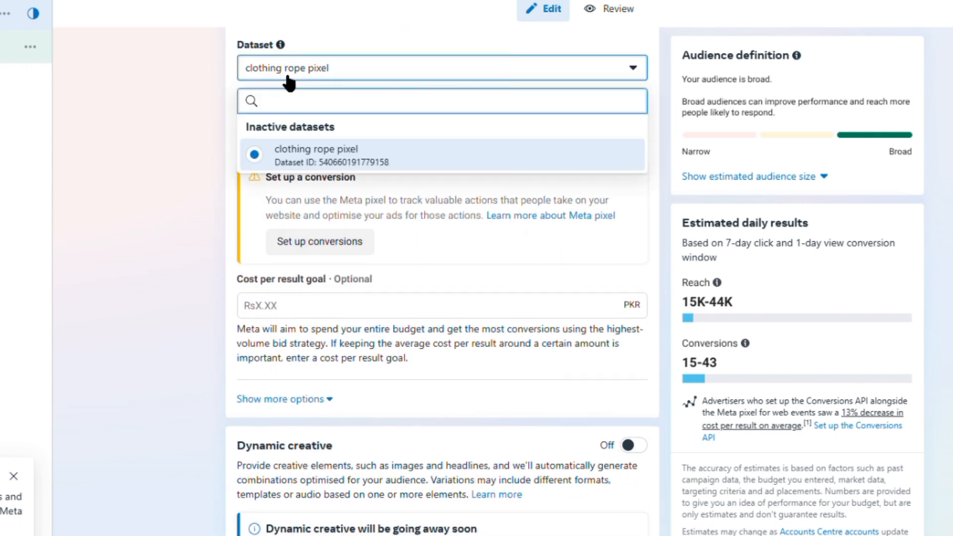
click(329, 73)
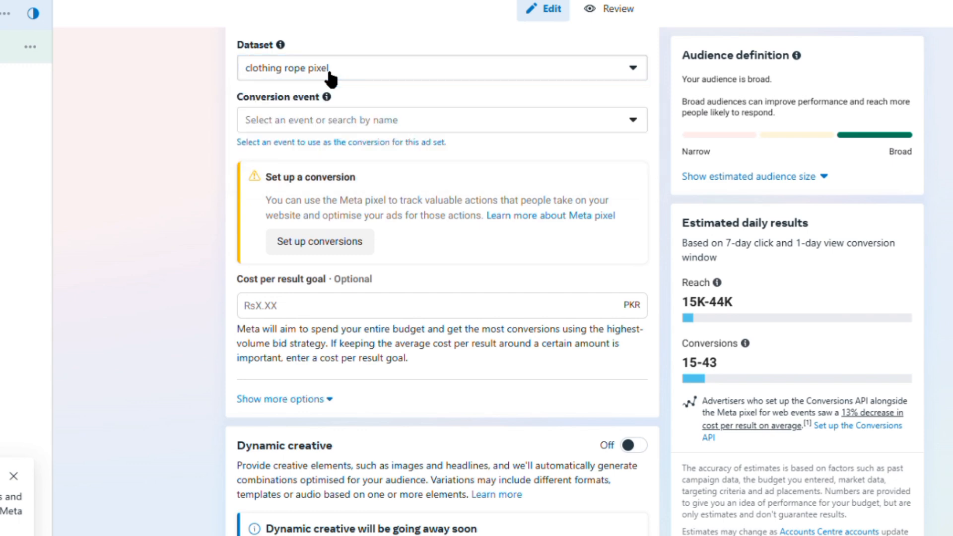
Step: Set the ad set's daily budget to Rs300
scroll(323, 224, down, 4)
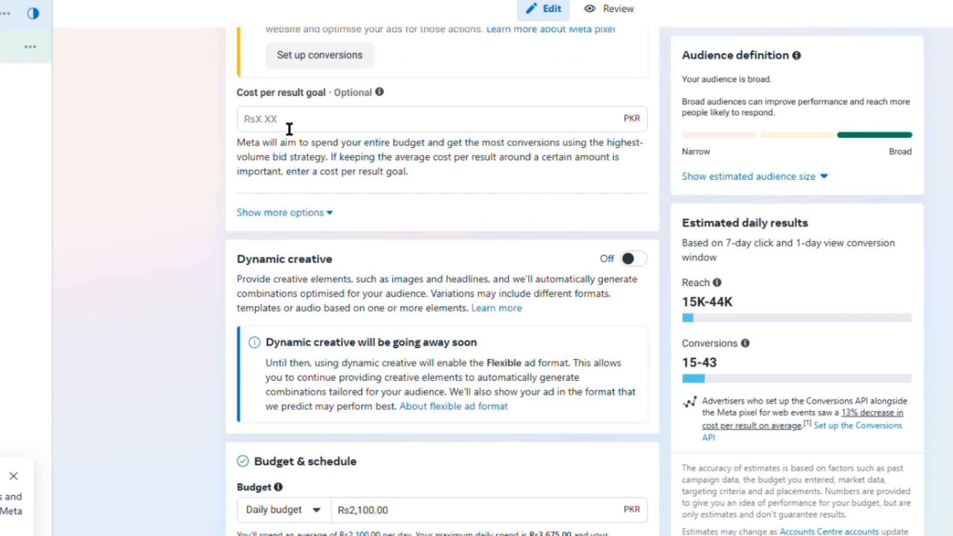
scroll(289, 128, down, 3)
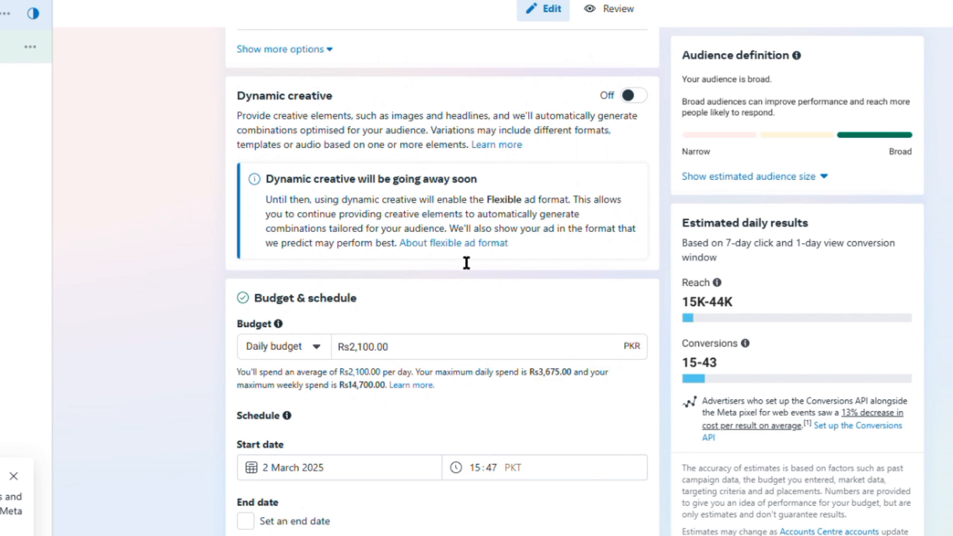
scroll(467, 263, down, 4)
click(426, 141)
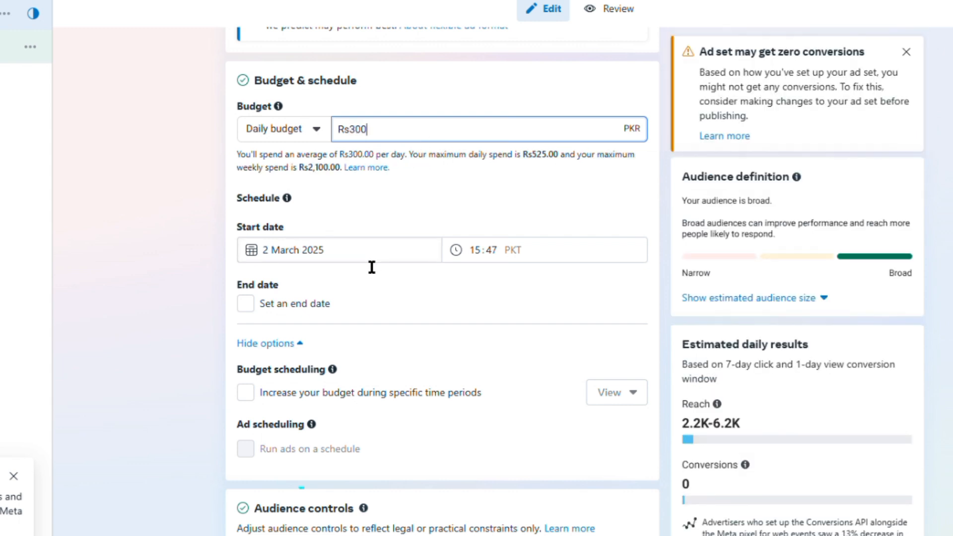
Step: Review the ad set's end date, budget scheduling, ad scheduling and audience controls
scroll(371, 267, down, 5)
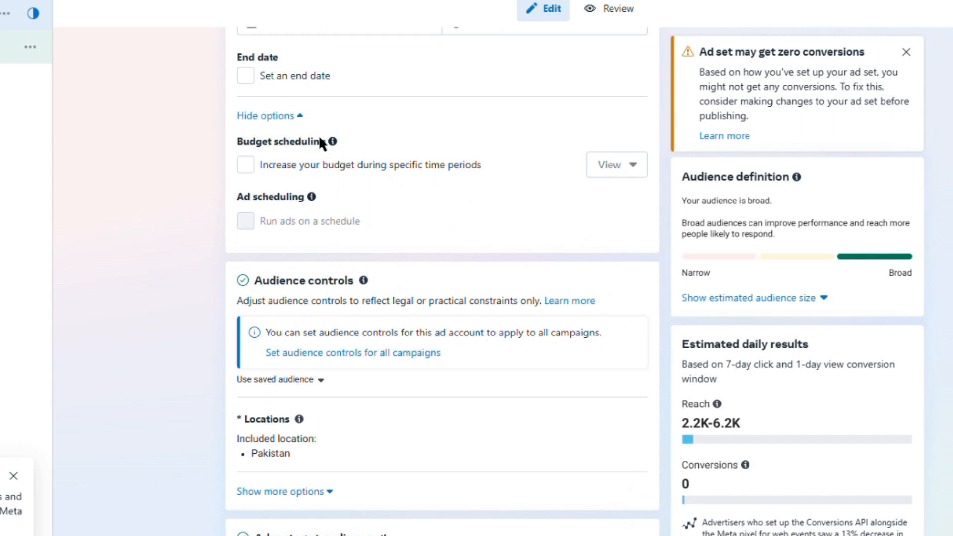
scroll(304, 264, down, 4)
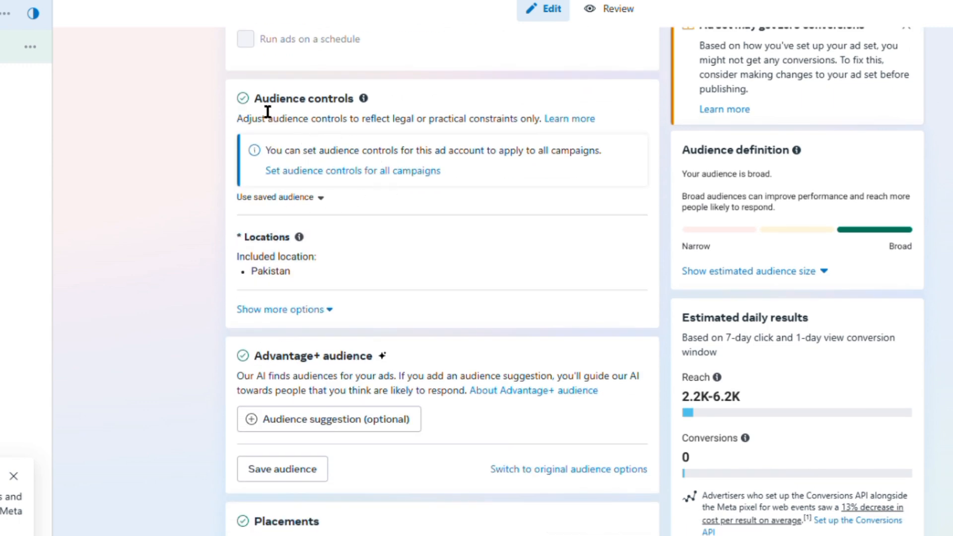
drag(255, 98, 363, 116)
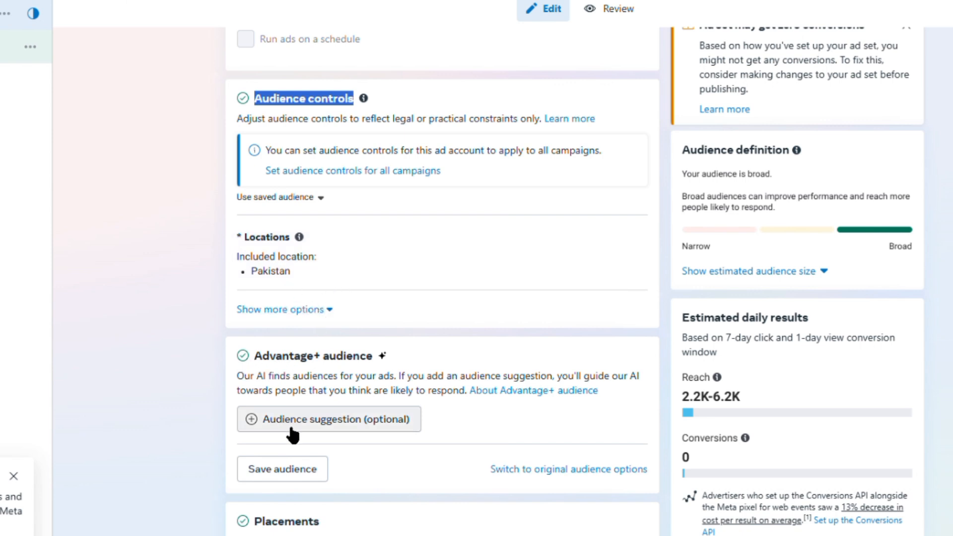
Step: Open the optional audience suggestion settings for the ad set's Advantage+ audience
mouse_move(293, 435)
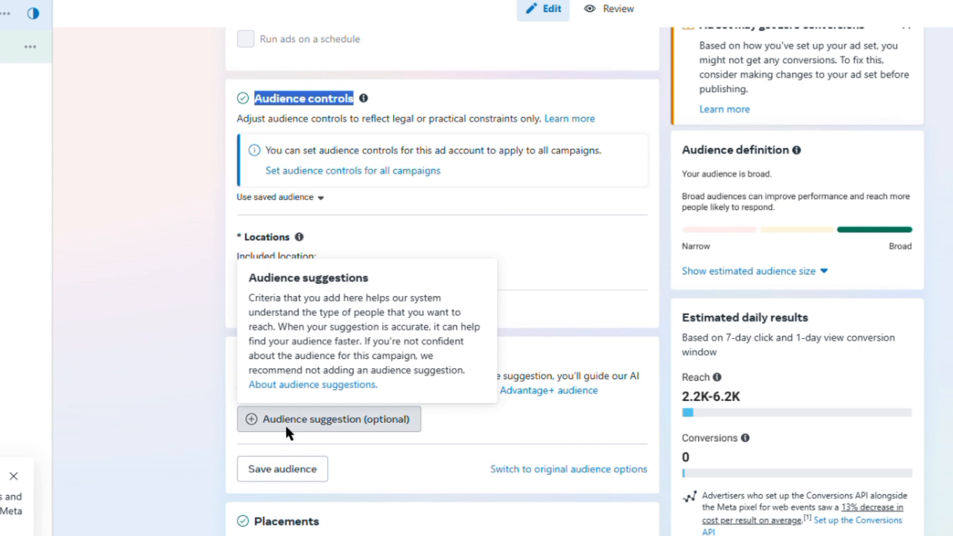
click(286, 424)
scroll(286, 426, down, 2)
scroll(287, 427, down, 1)
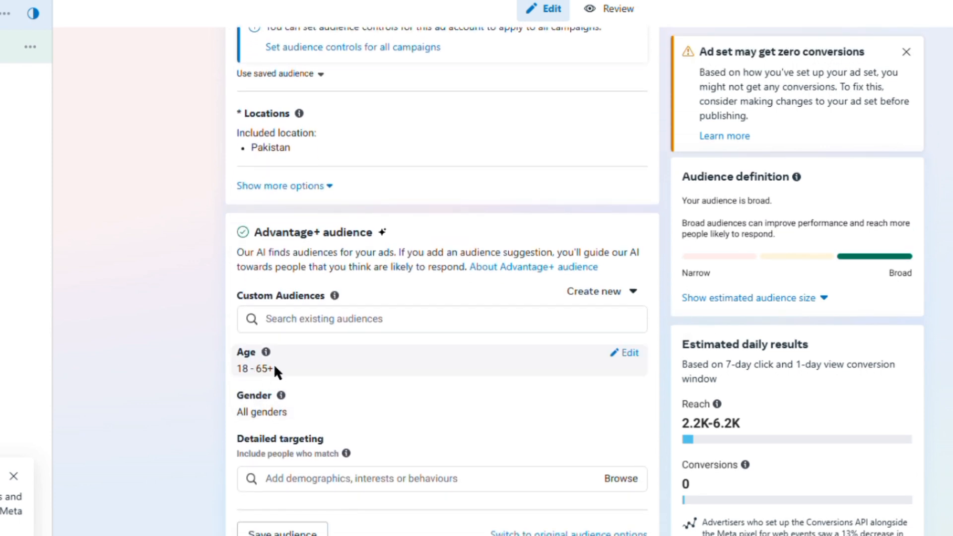
Step: Set the suggested audience's maximum age to 52 and its gender to Women
click(616, 353)
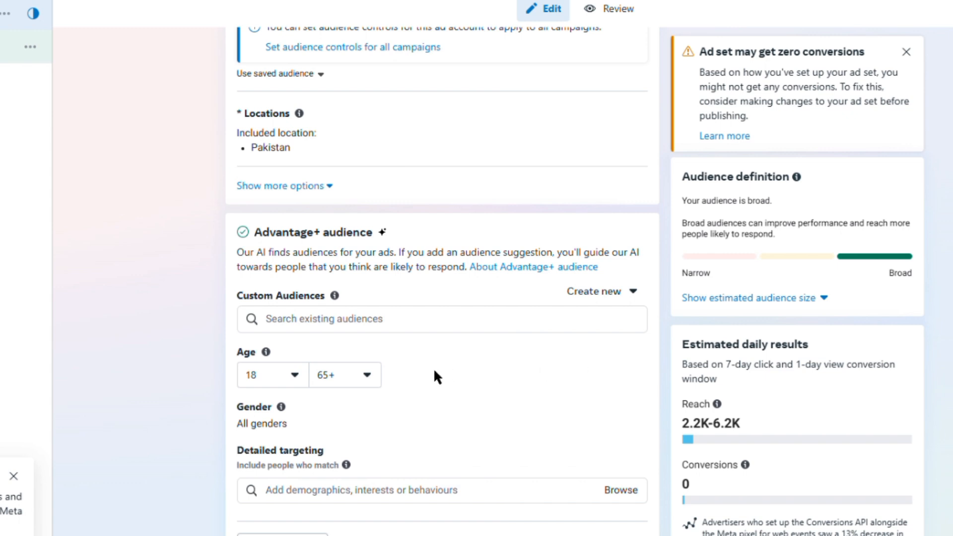
click(348, 383)
scroll(352, 432, up, 2)
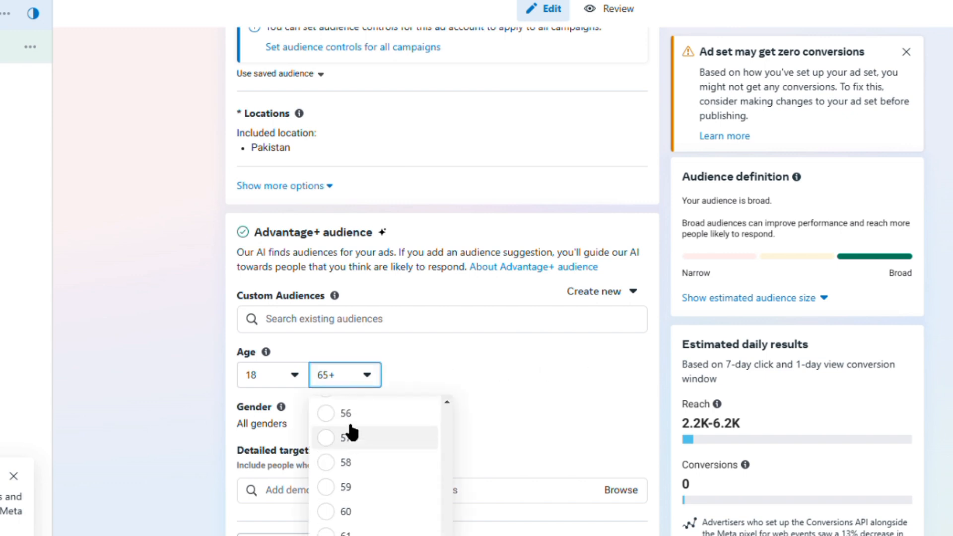
scroll(352, 433, up, 4)
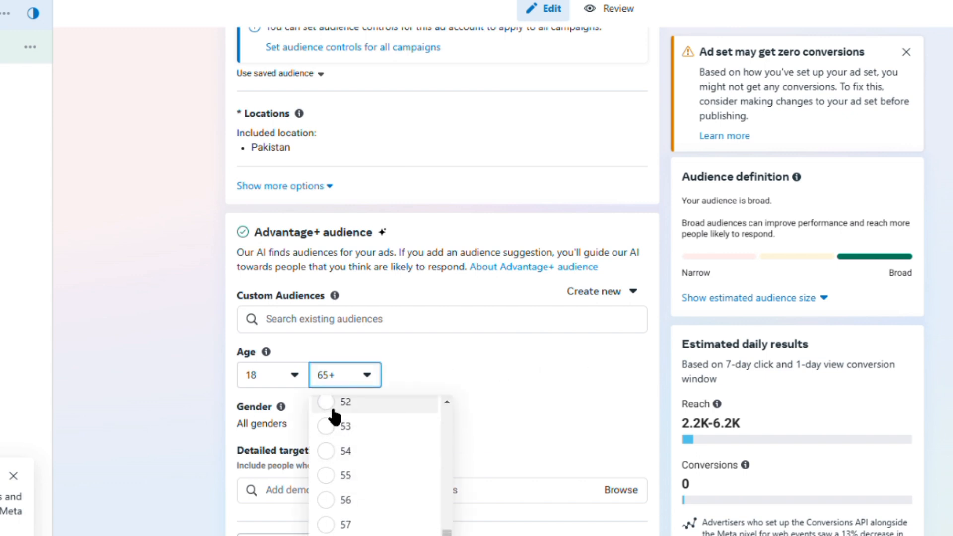
click(331, 408)
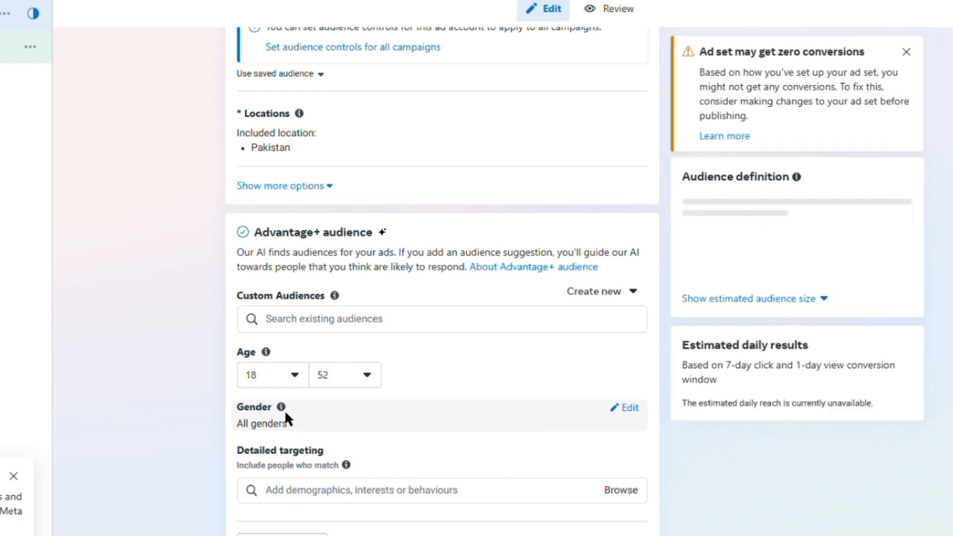
click(628, 409)
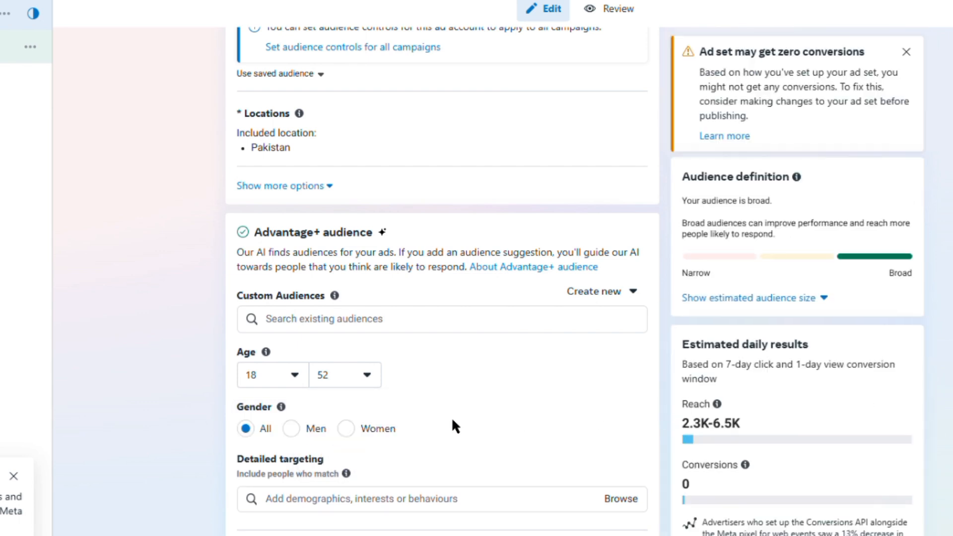
click(346, 429)
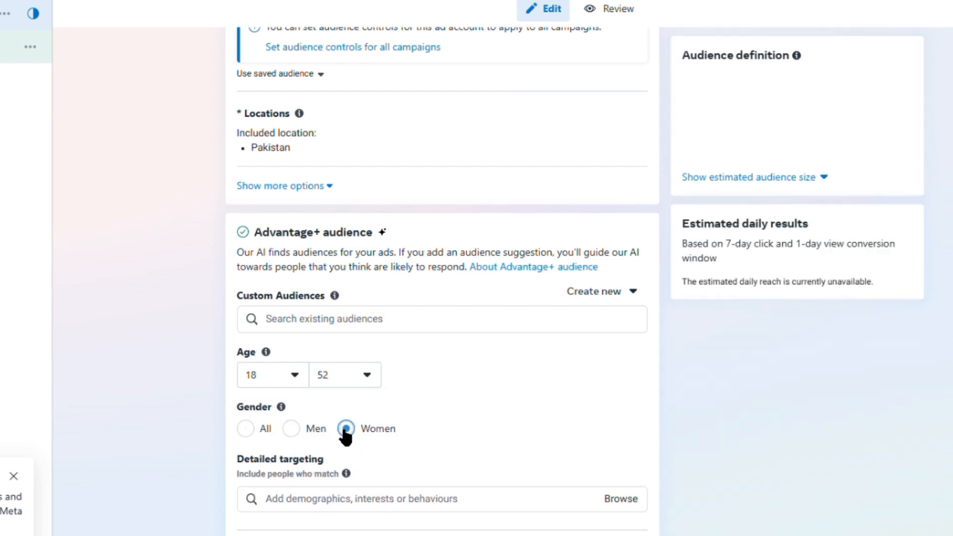
Step: Add the employer demographic Cooking to the suggested audience's detailed targeting and search the targeting options for biryani
click(333, 506)
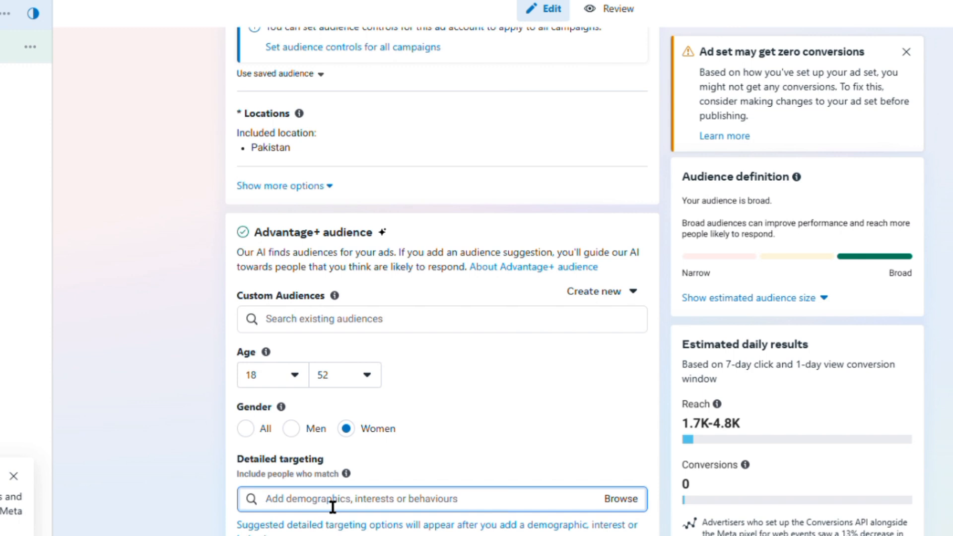
text(cookin)
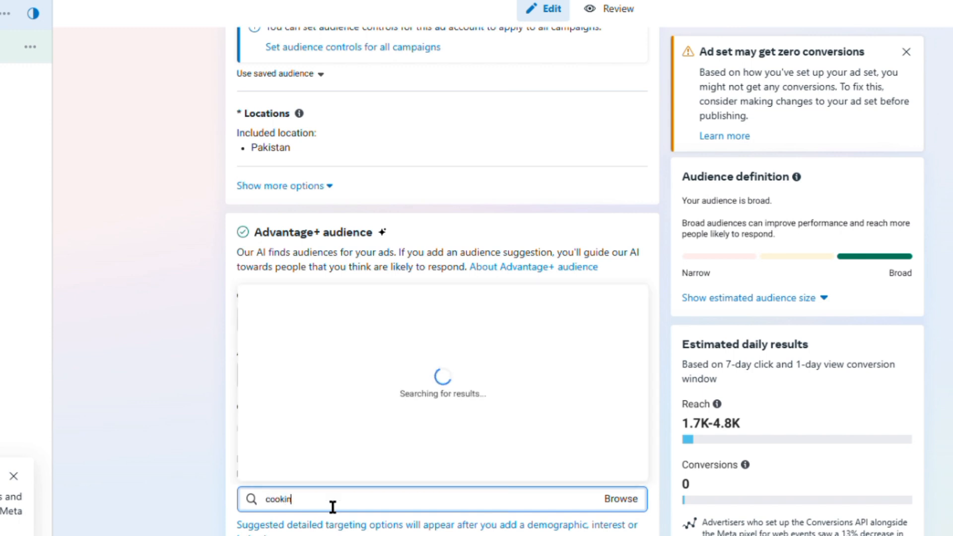
text(g)
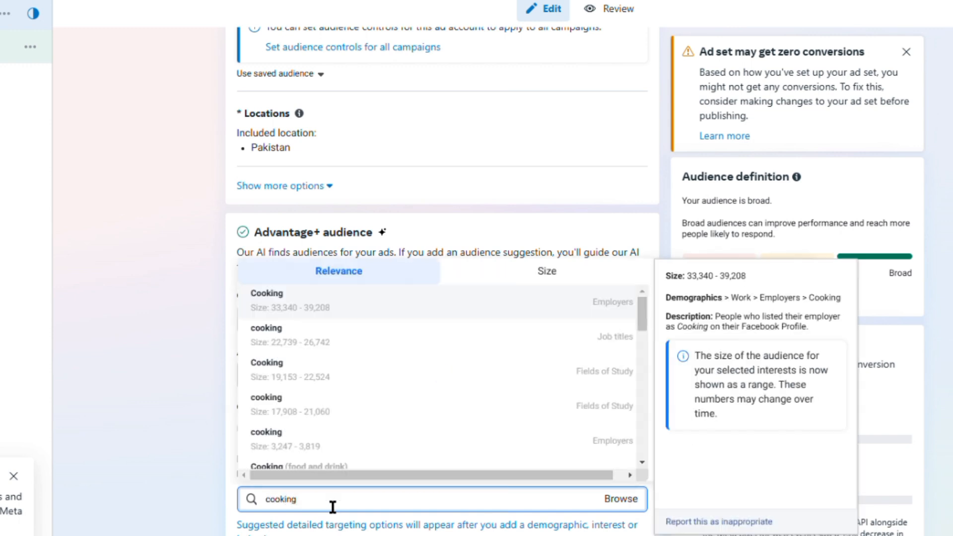
click(277, 305)
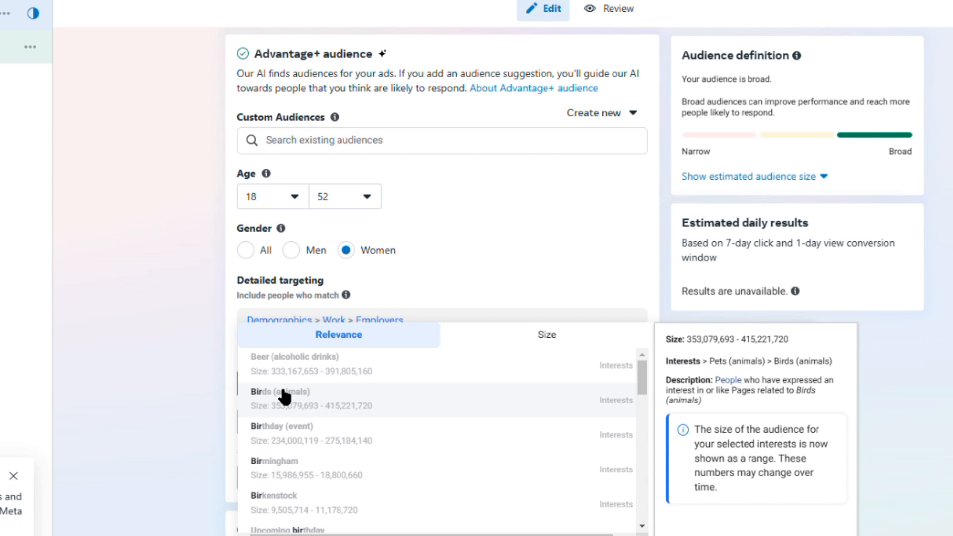
click(284, 395)
click(187, 396)
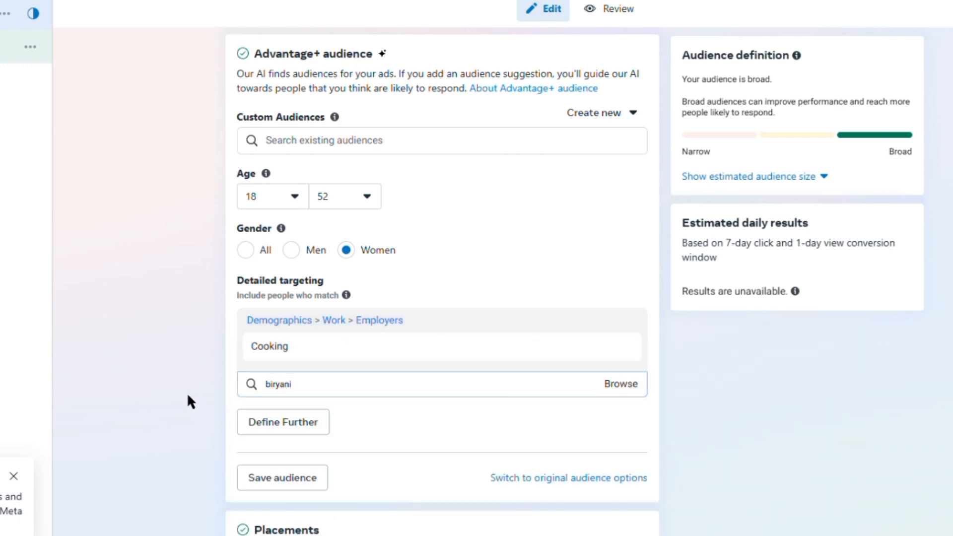
Step: Edit the ad set's placements and switch them to Manual placements
scroll(384, 431, down, 1)
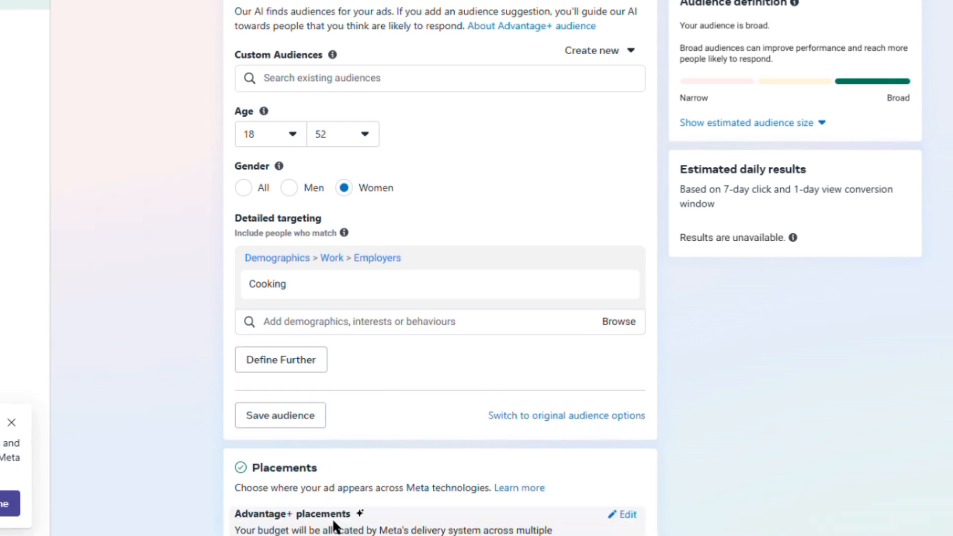
click(615, 392)
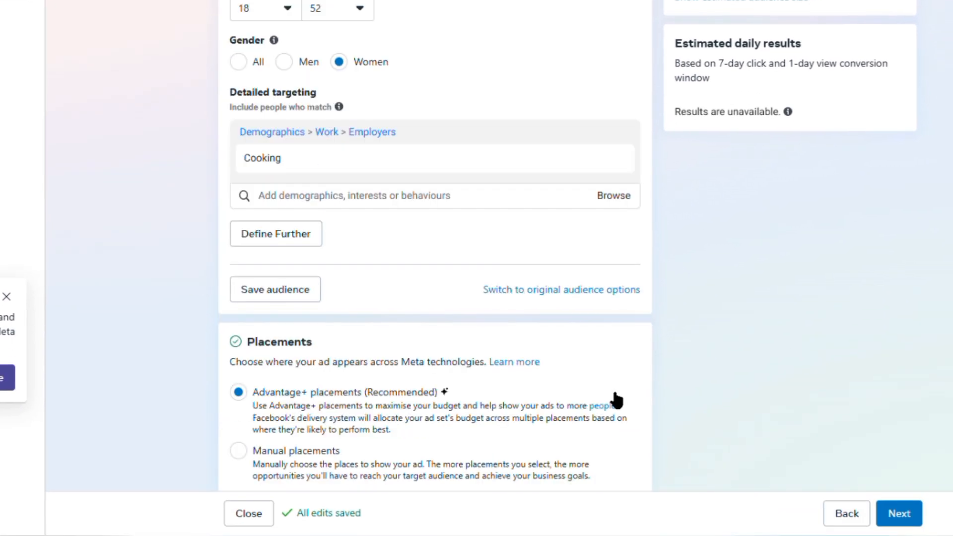
scroll(617, 399, down, 1)
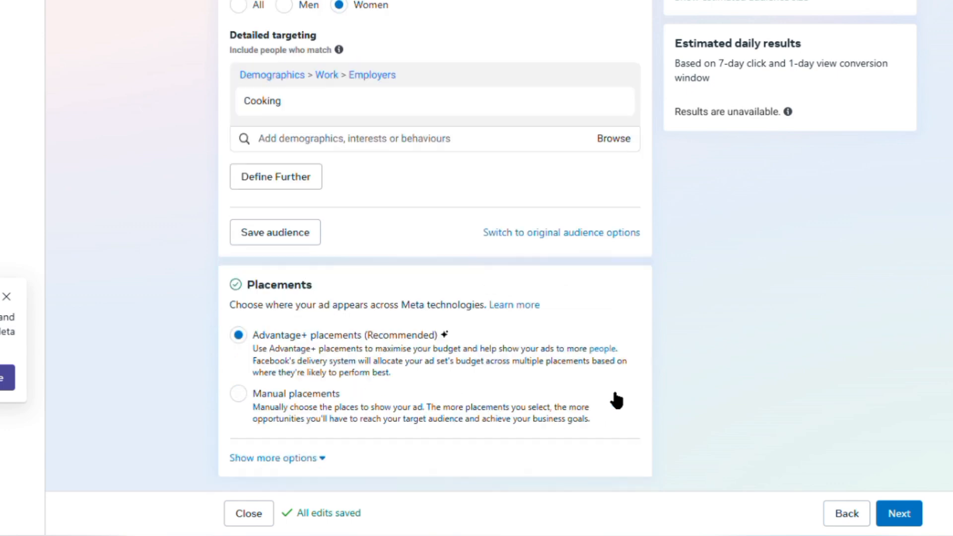
click(237, 402)
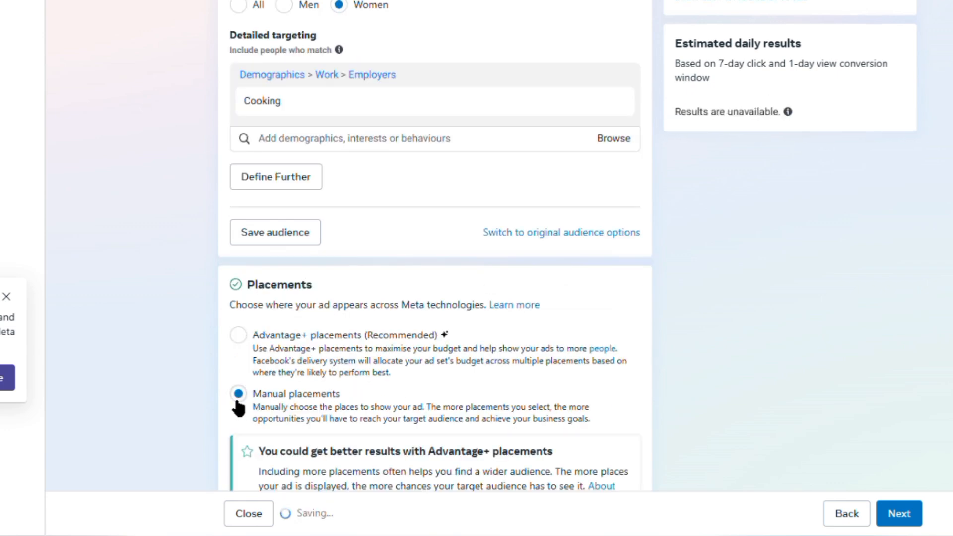
Step: Exclude the Audience Network and Messenger platforms from the manual placements, and select the whole Feeds group
scroll(239, 408, down, 5)
scroll(394, 310, down, 10)
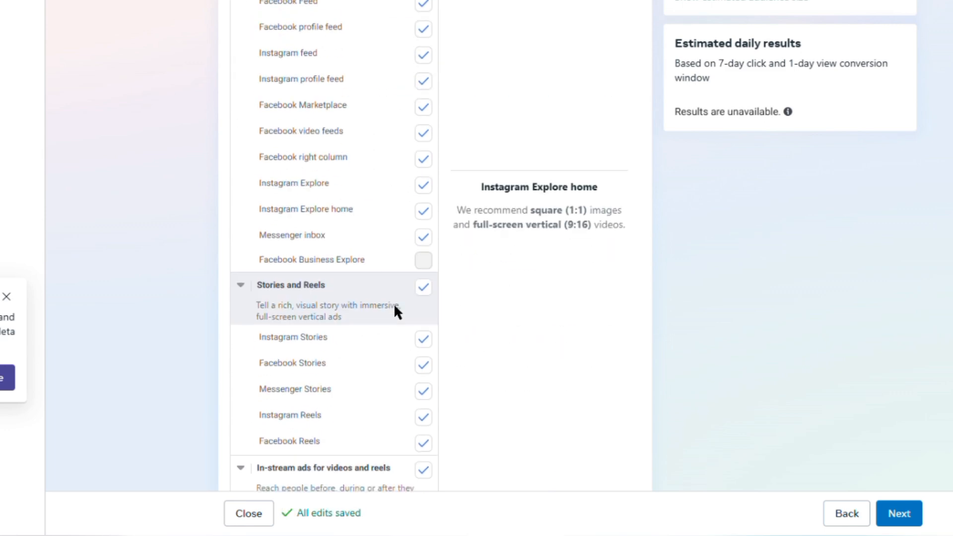
scroll(396, 310, down, 5)
scroll(395, 310, up, 10)
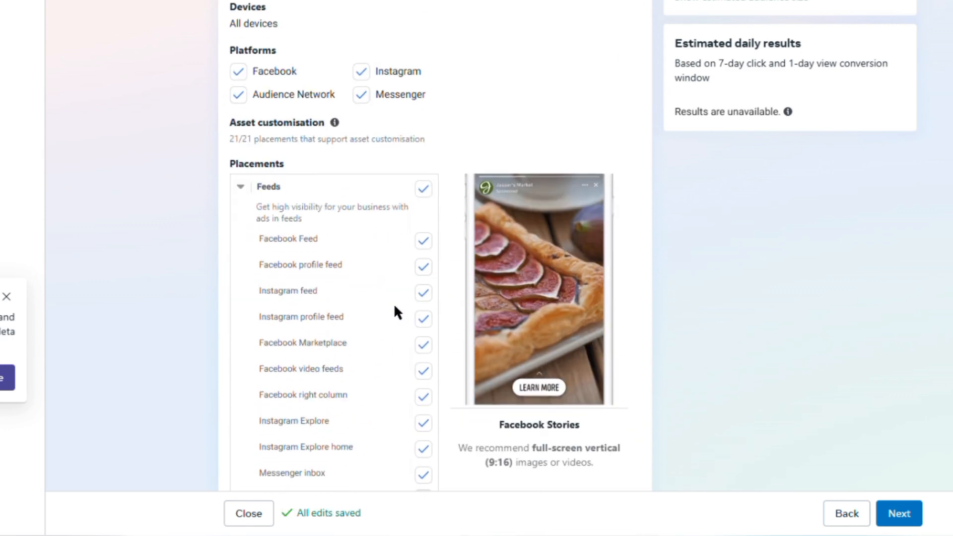
click(239, 94)
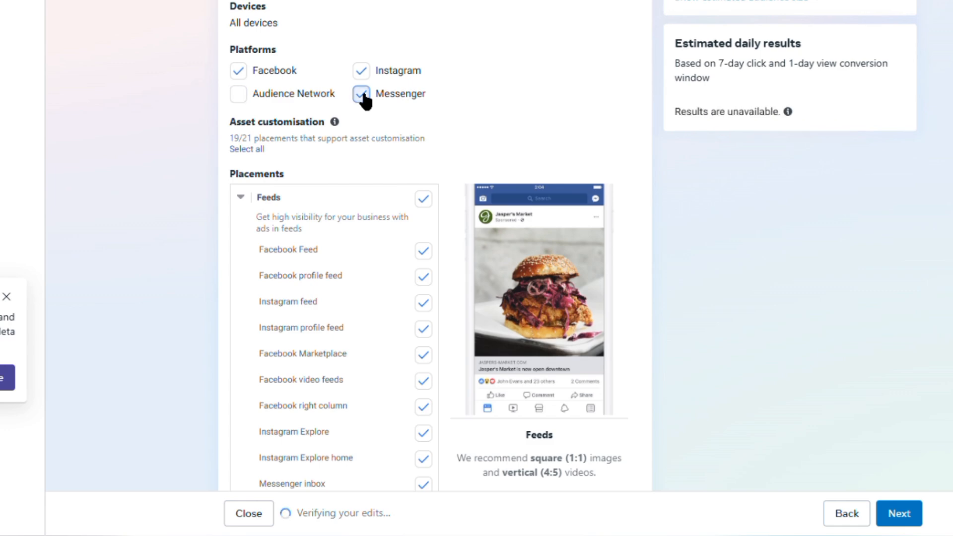
click(363, 95)
scroll(385, 77, down, 5)
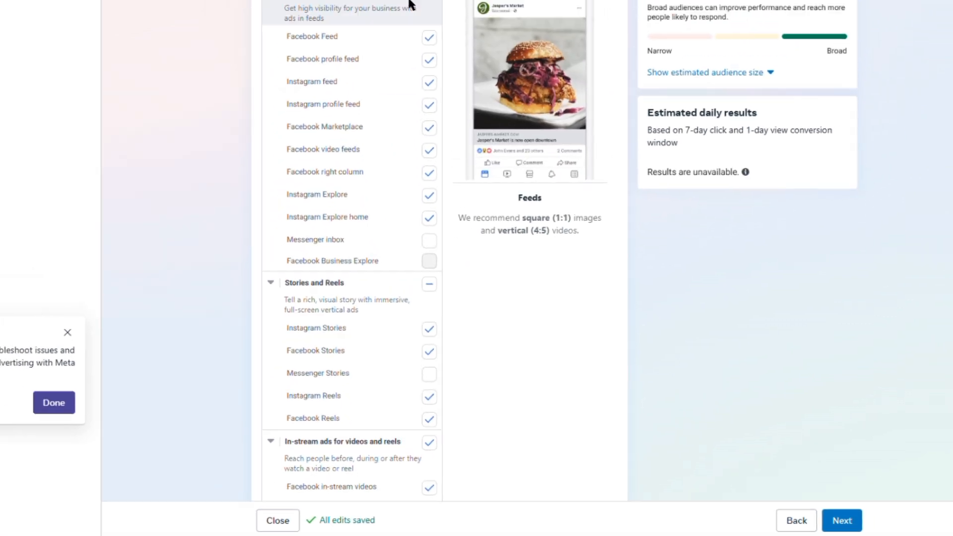
click(435, 55)
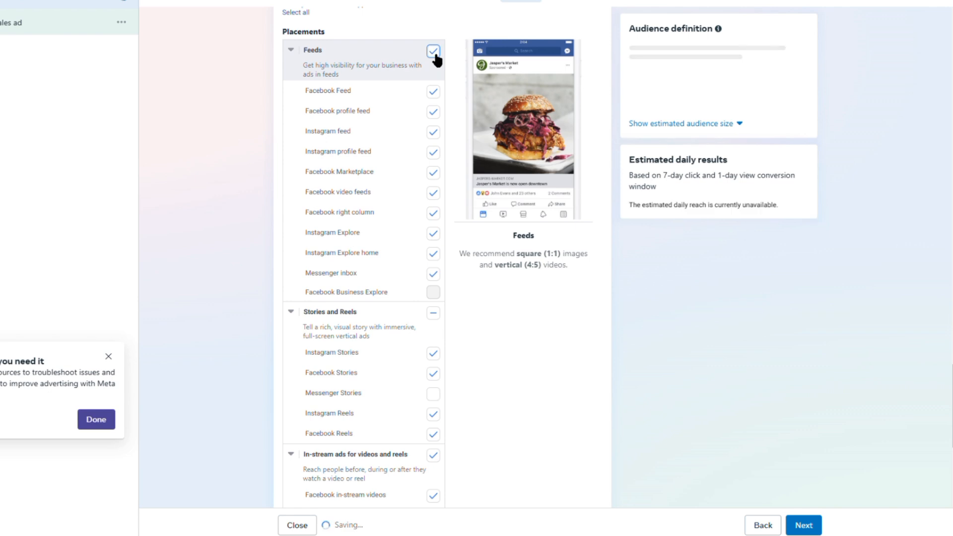
Step: Exclude the In-stream ads for videos and reels group and the Search results group from the placements
scroll(417, 162, down, 4)
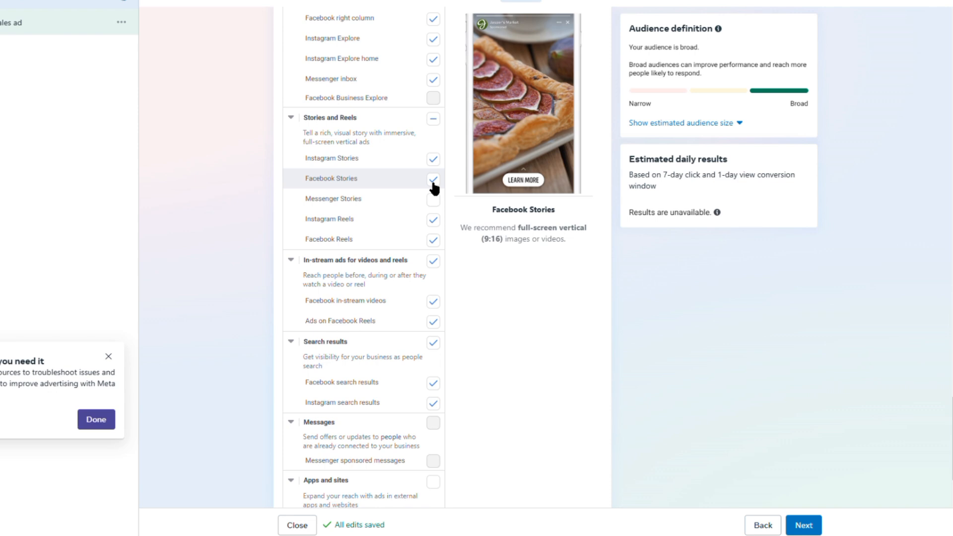
scroll(401, 255, down, 1)
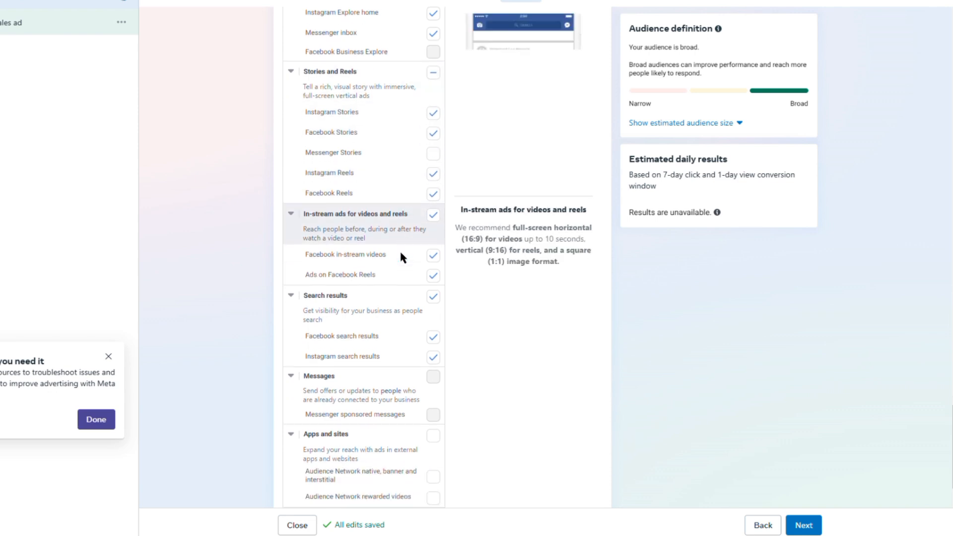
scroll(400, 249, down, 1)
click(433, 183)
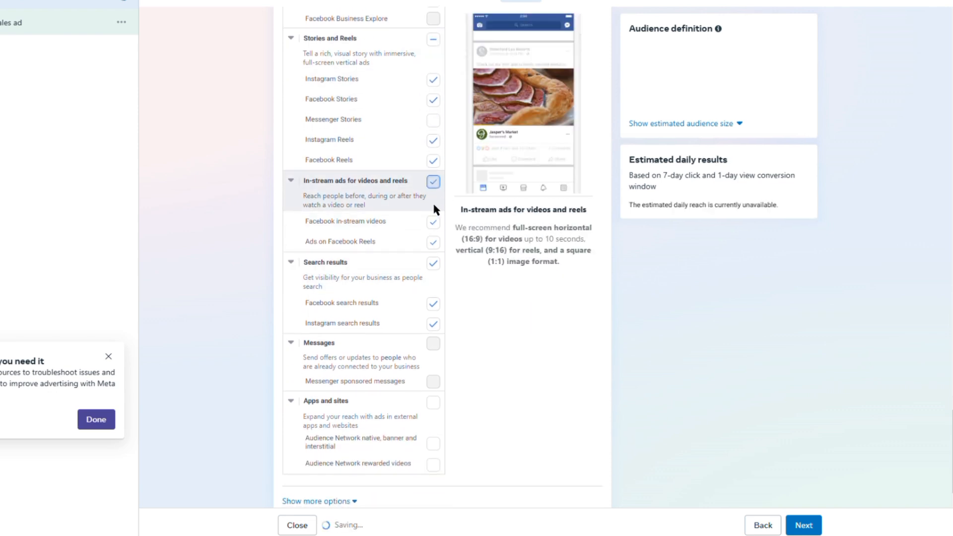
click(434, 263)
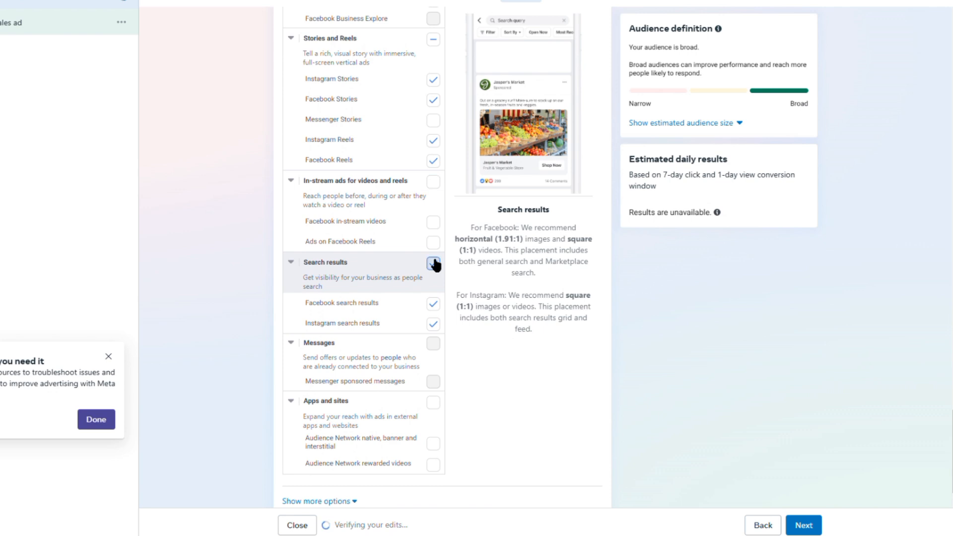
Step: Exclude all Feeds placements from the ad set
scroll(426, 347, up, 2)
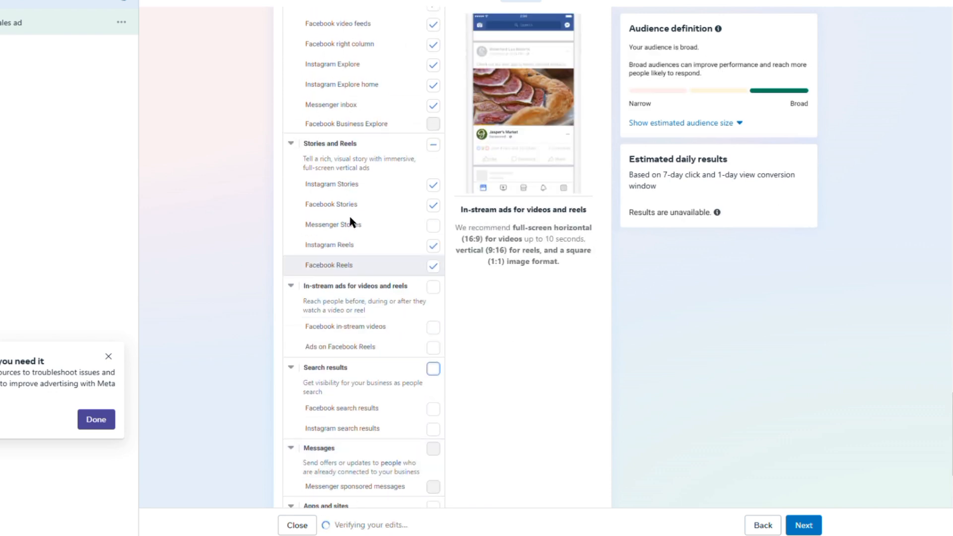
scroll(411, 238, up, 4)
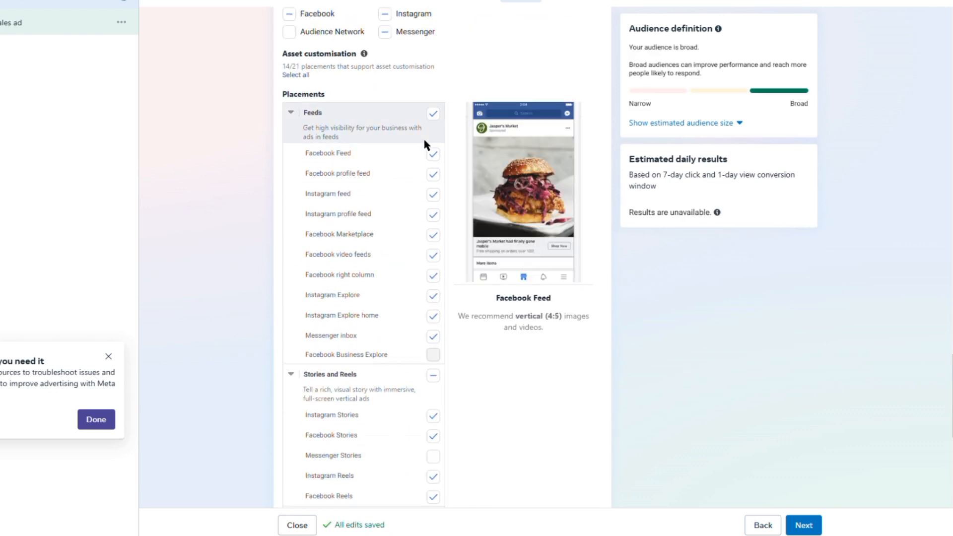
click(437, 118)
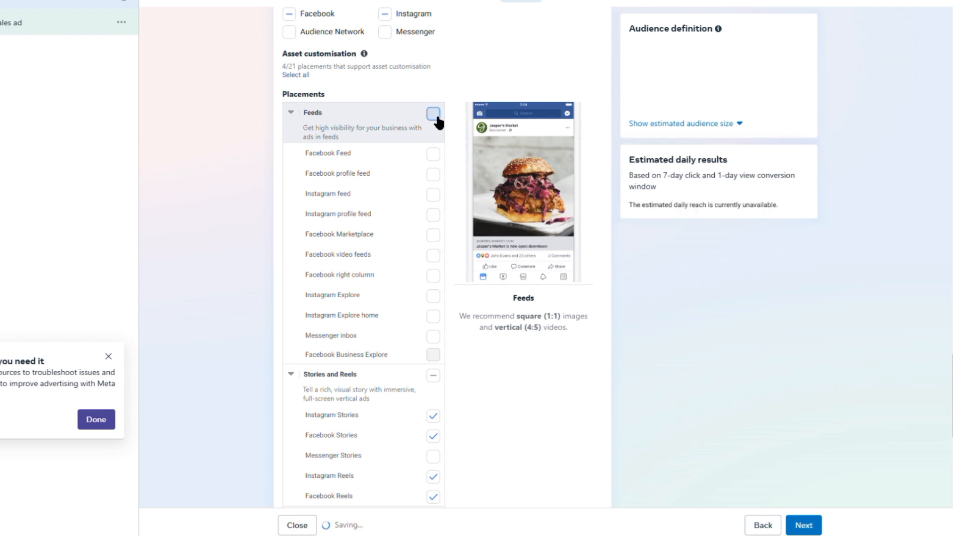
scroll(362, 149, down, 4)
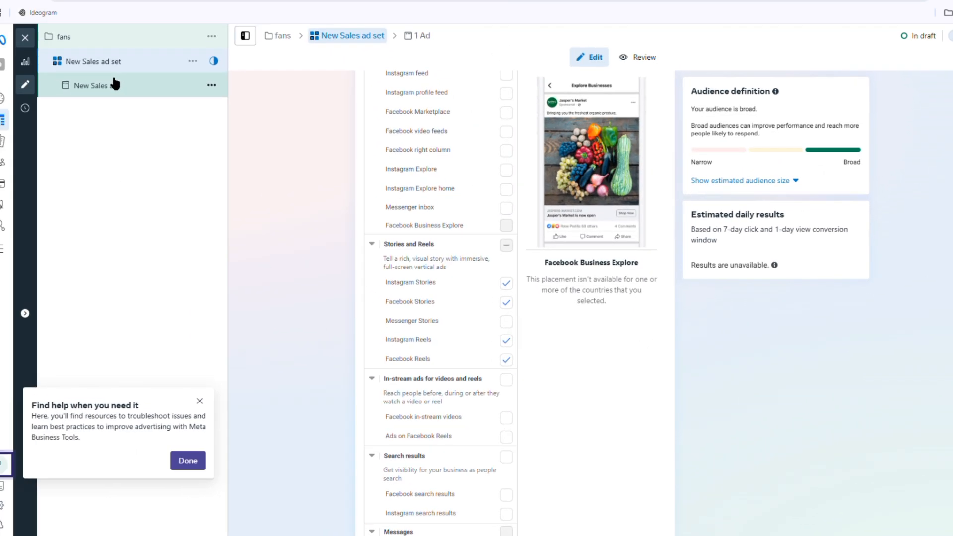
Step: Open the New Sales ad for editing and check the Facebook Page choices in its identity settings
click(19, 21)
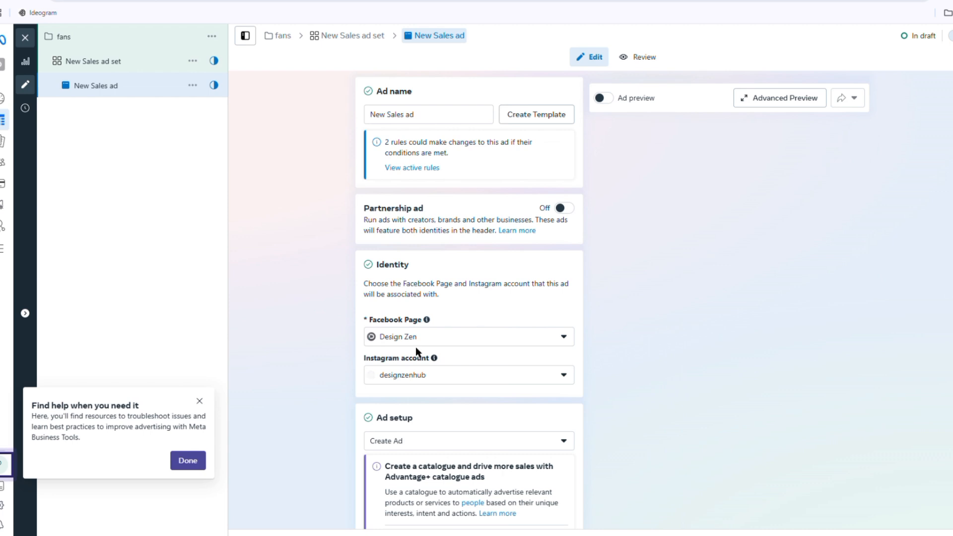
scroll(415, 346, down, 3)
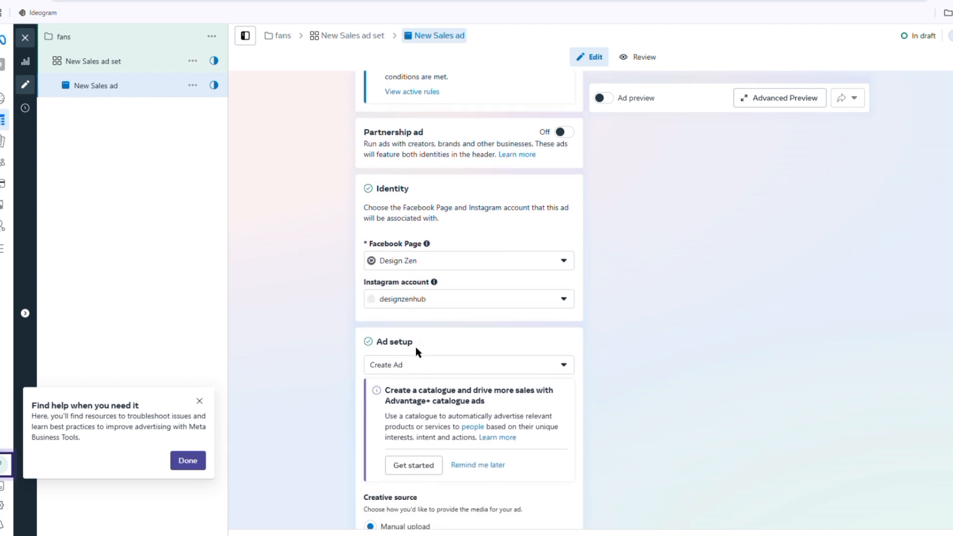
click(419, 263)
click(327, 284)
Step: Review the ad's setup, creative source, format, website destination, display link, browser add-ons, event details and tracking options
scroll(430, 303, down, 2)
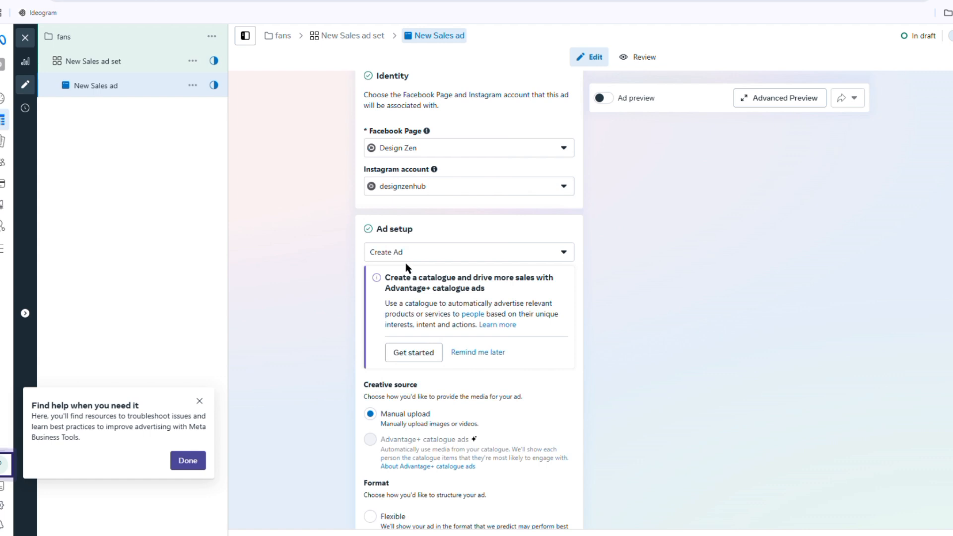
scroll(412, 260, down, 2)
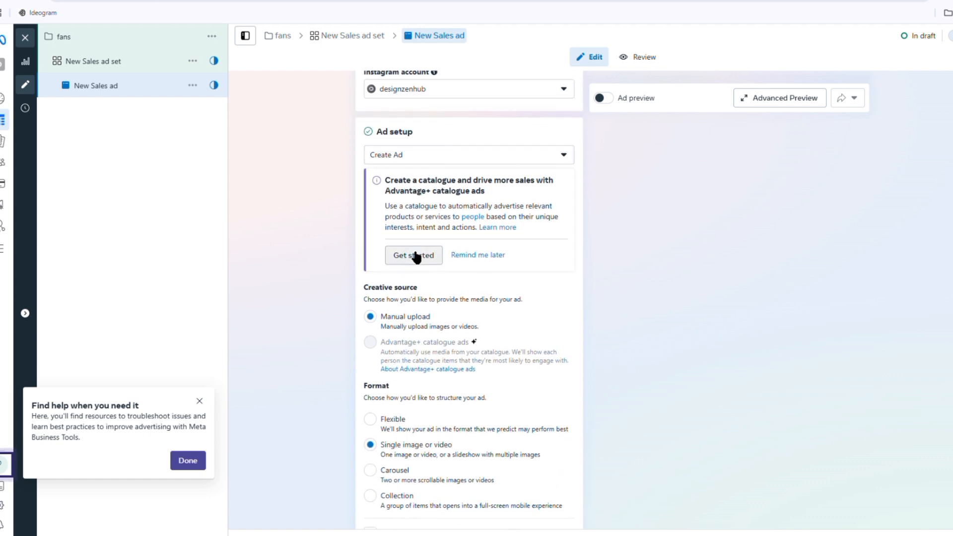
scroll(403, 346, down, 1)
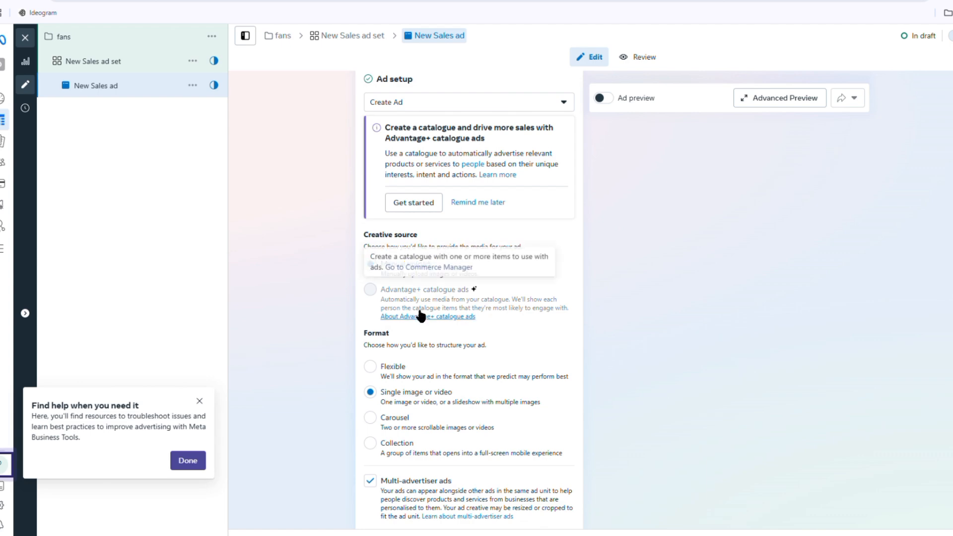
scroll(419, 448, down, 3)
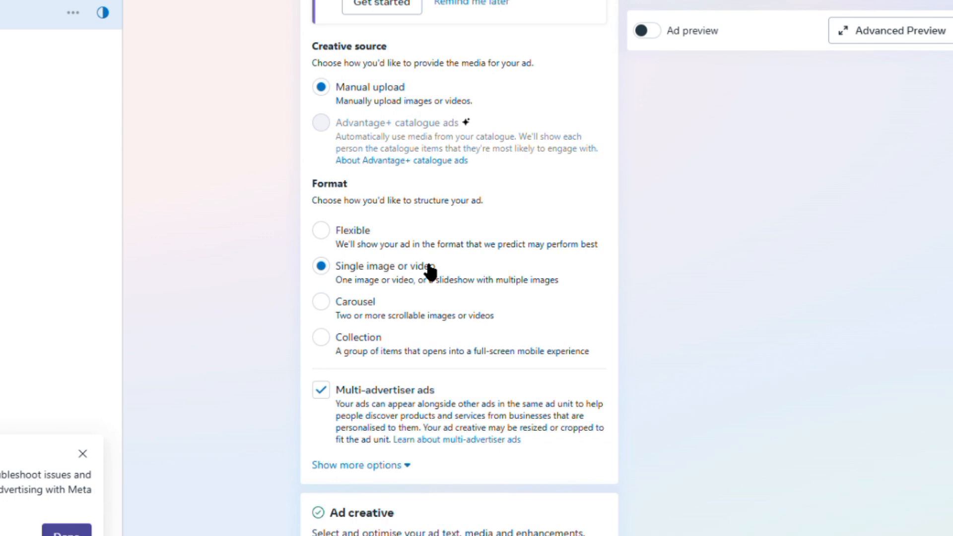
scroll(461, 308, down, 4)
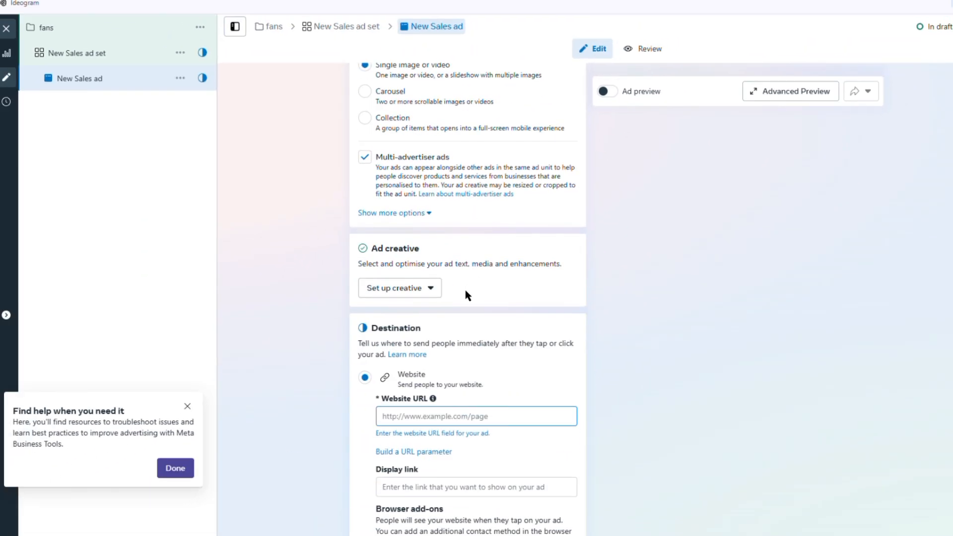
scroll(465, 293, down, 3)
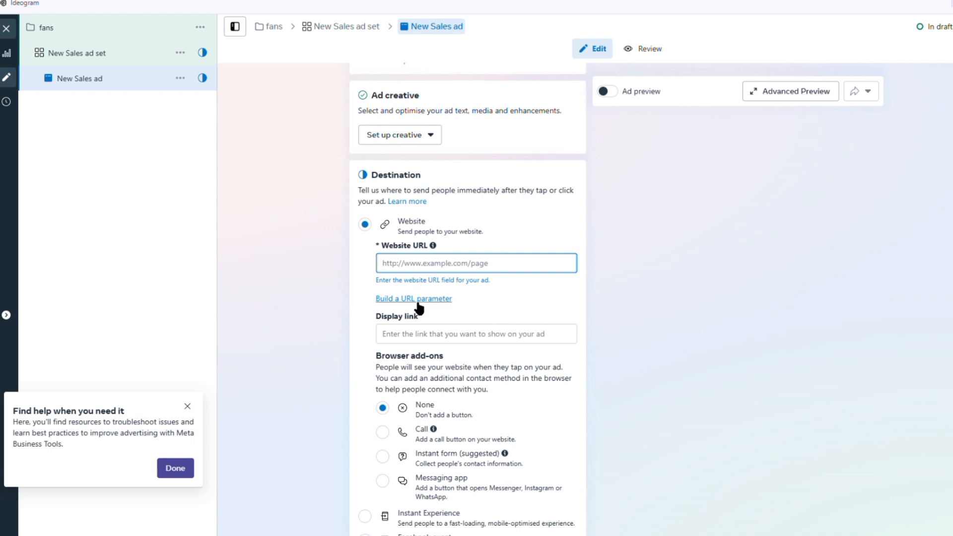
click(415, 342)
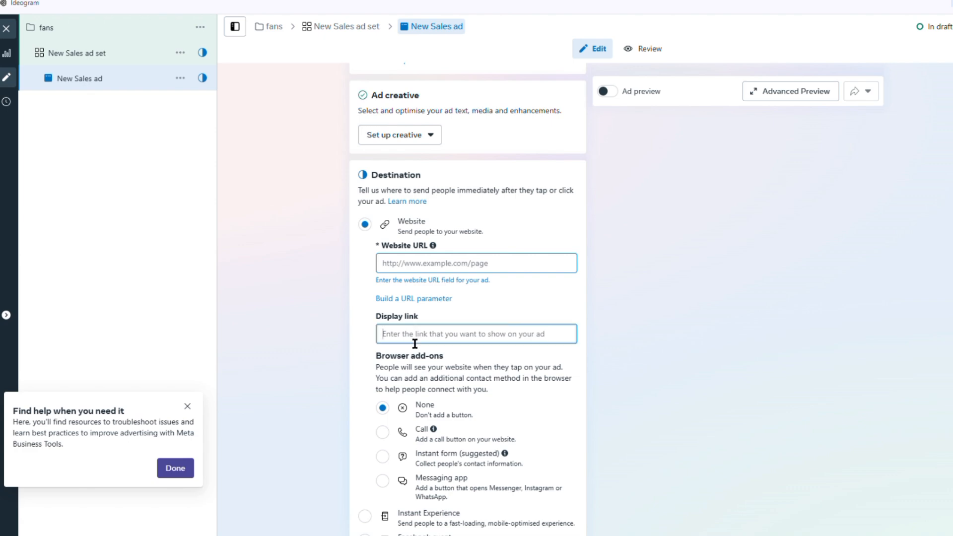
scroll(414, 344, down, 6)
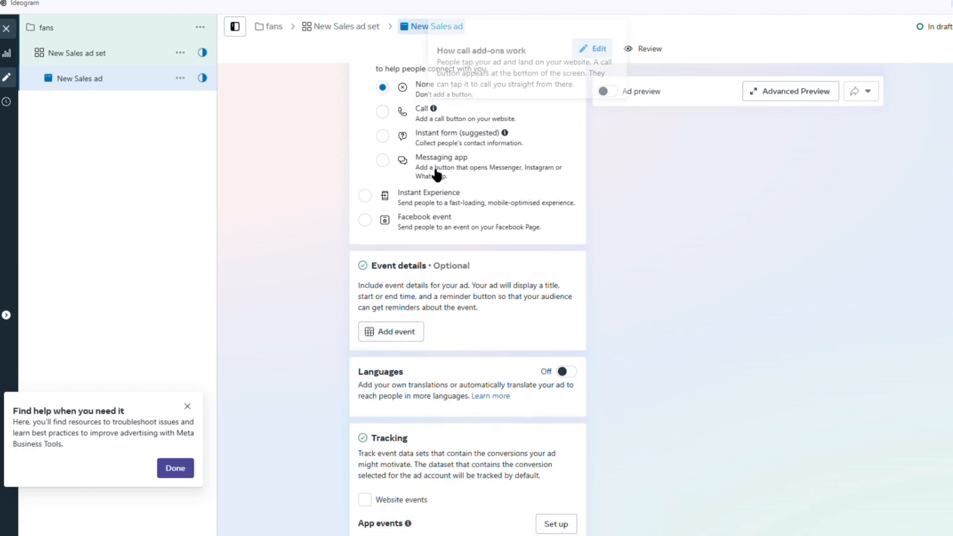
scroll(436, 175, up, 1)
scroll(432, 137, up, 1)
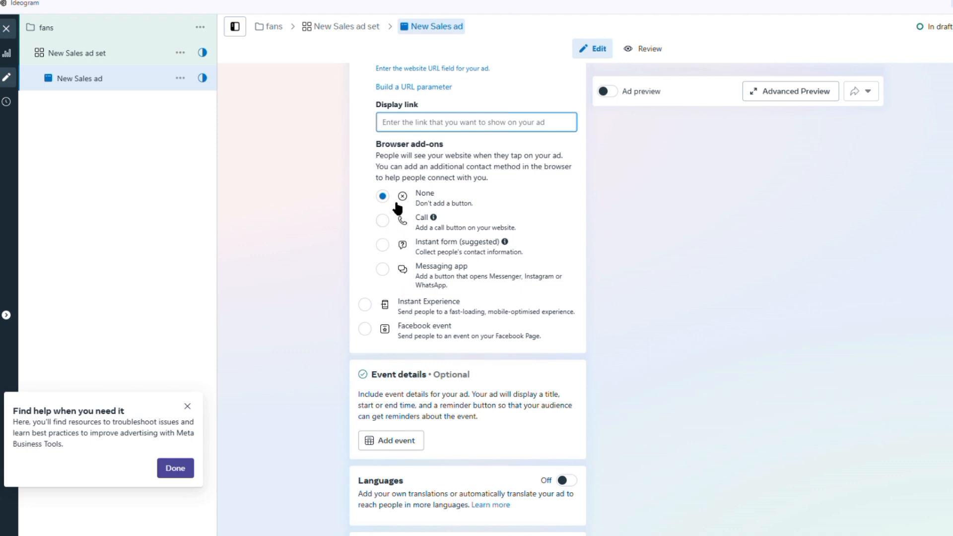
scroll(402, 198, down, 5)
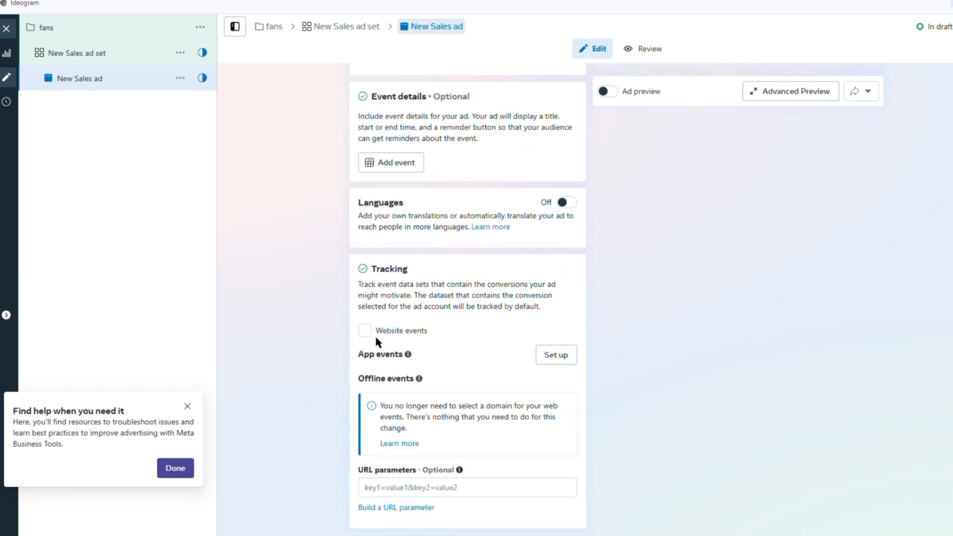
scroll(558, 308, up, 20)
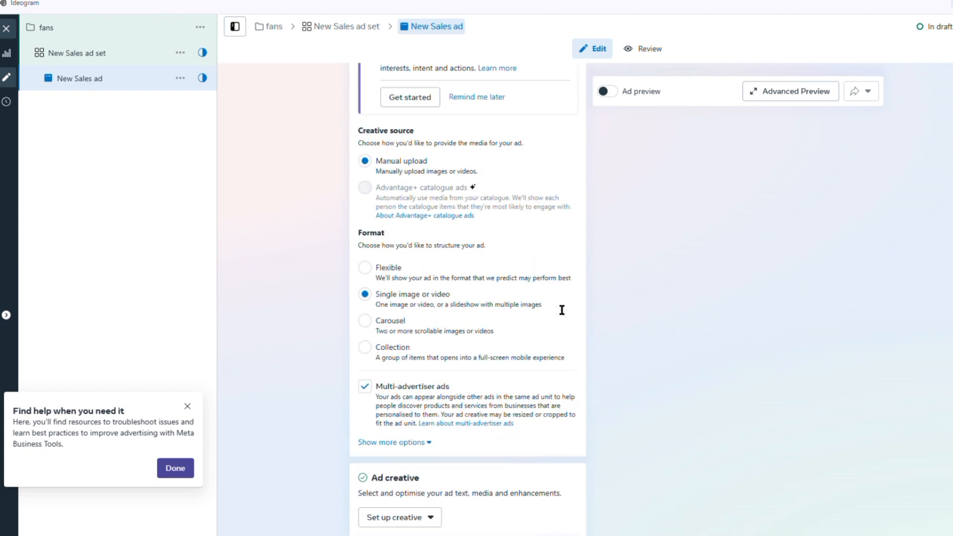